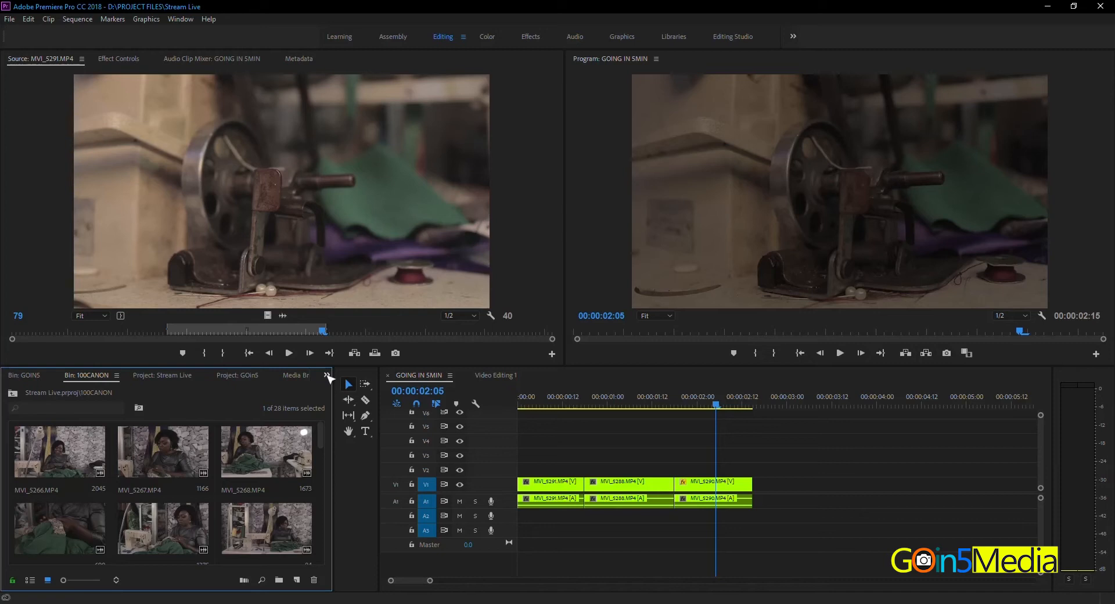
# Show the effects library, save the project, and examine the Presets folder with its Bevel Edges presets.
pyautogui.click(327, 375)
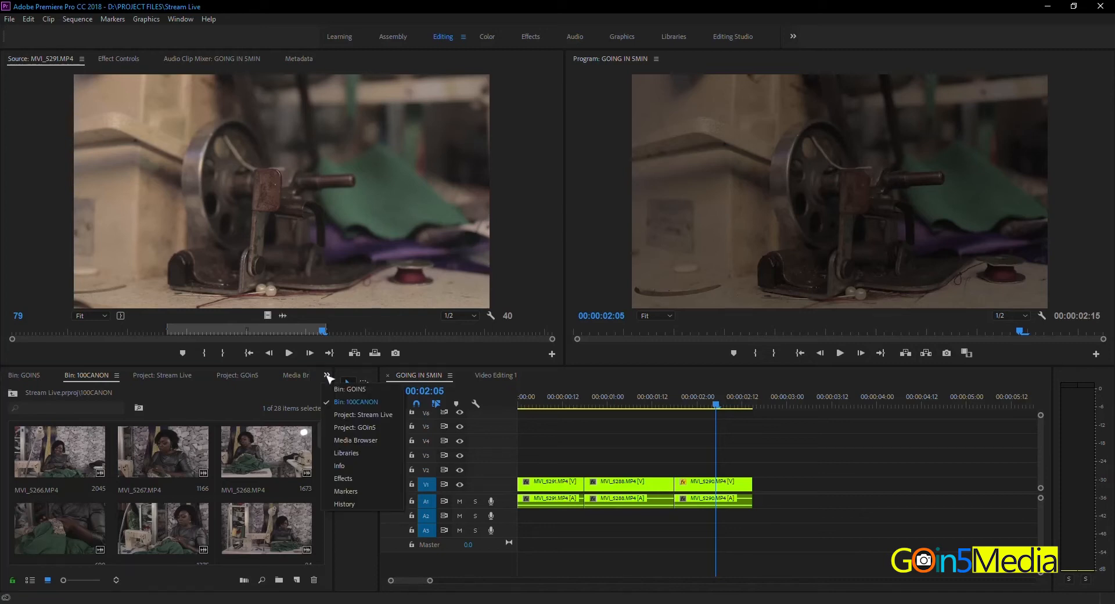
pyautogui.click(343, 479)
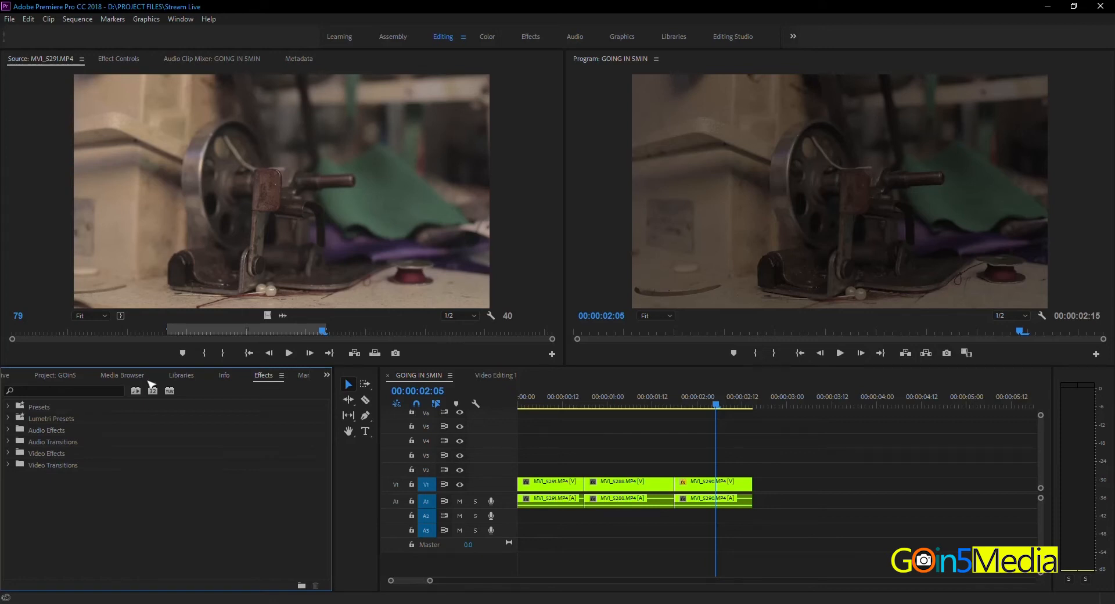
pyautogui.click(38, 409)
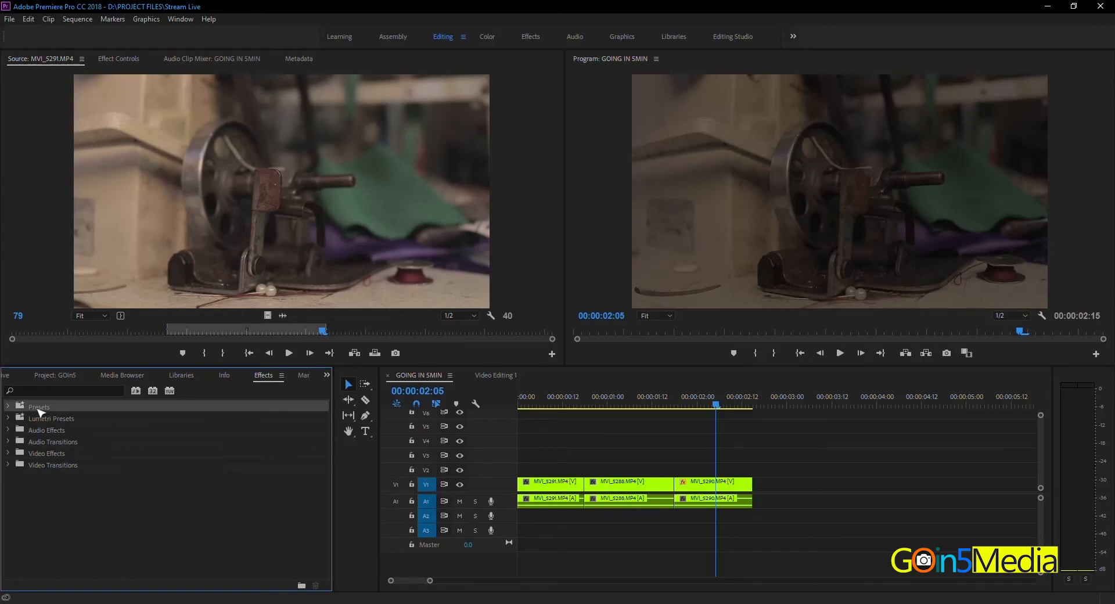
pyautogui.click(54, 421)
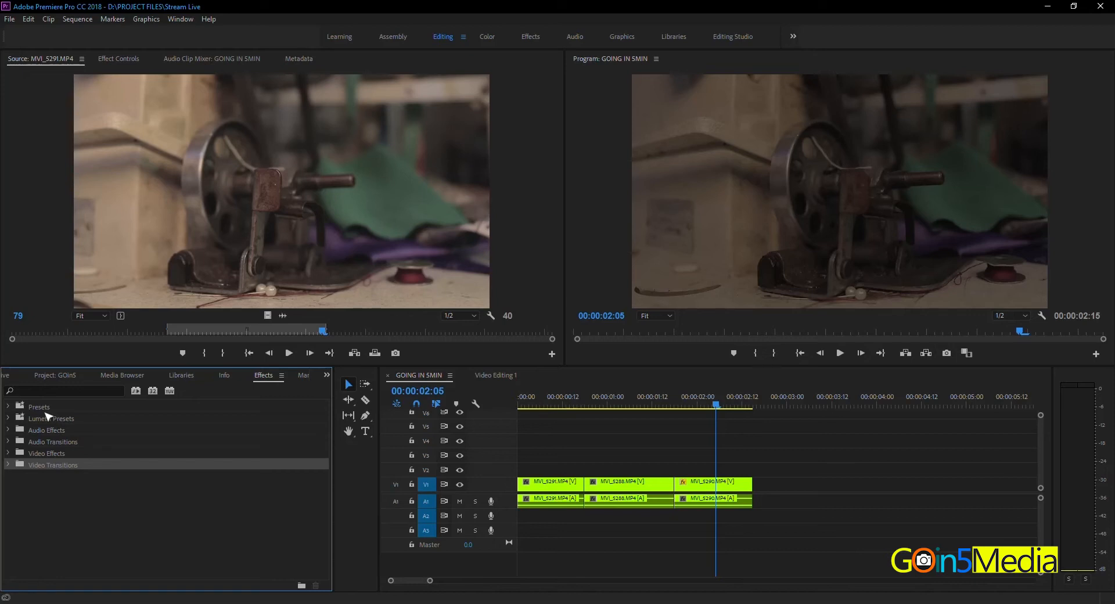
pyautogui.click(62, 408)
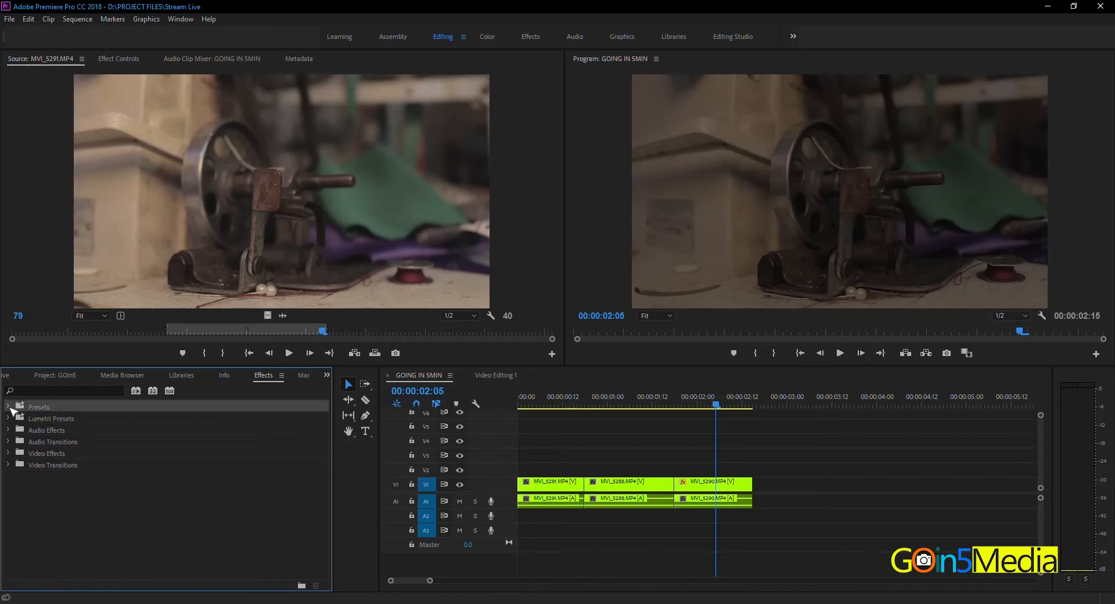
pyautogui.click(9, 407)
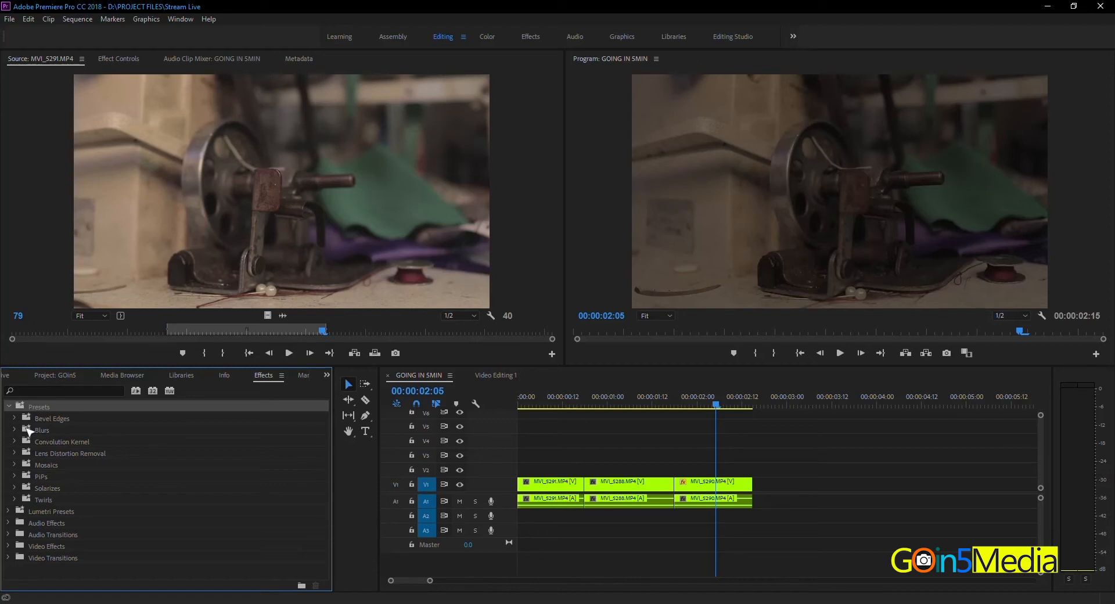
pyautogui.hotkey('ctrl', 's')
pyautogui.click(13, 418)
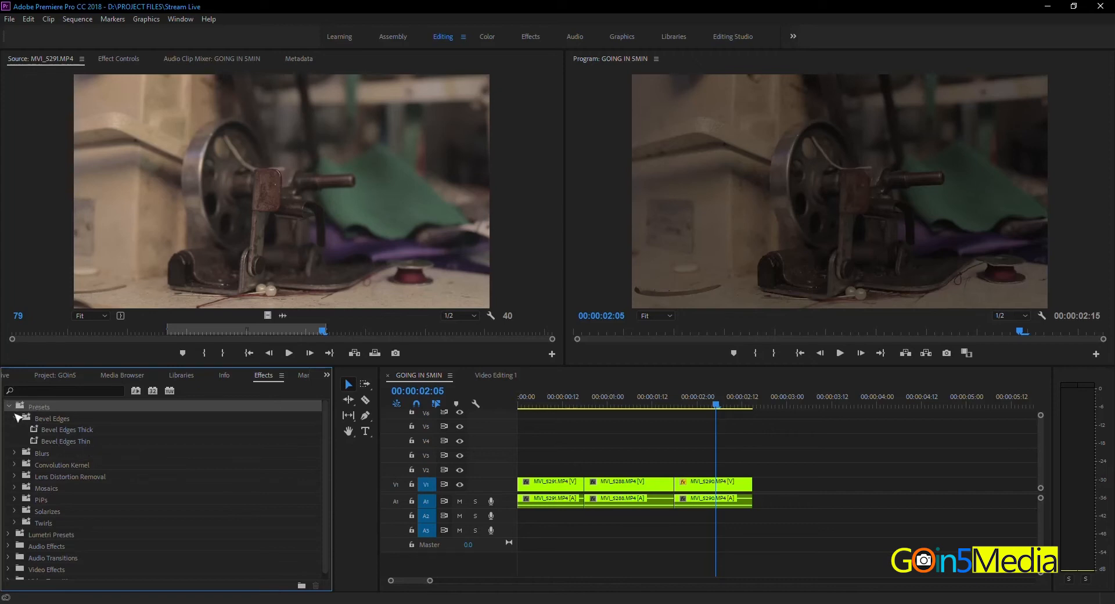
pyautogui.click(9, 406)
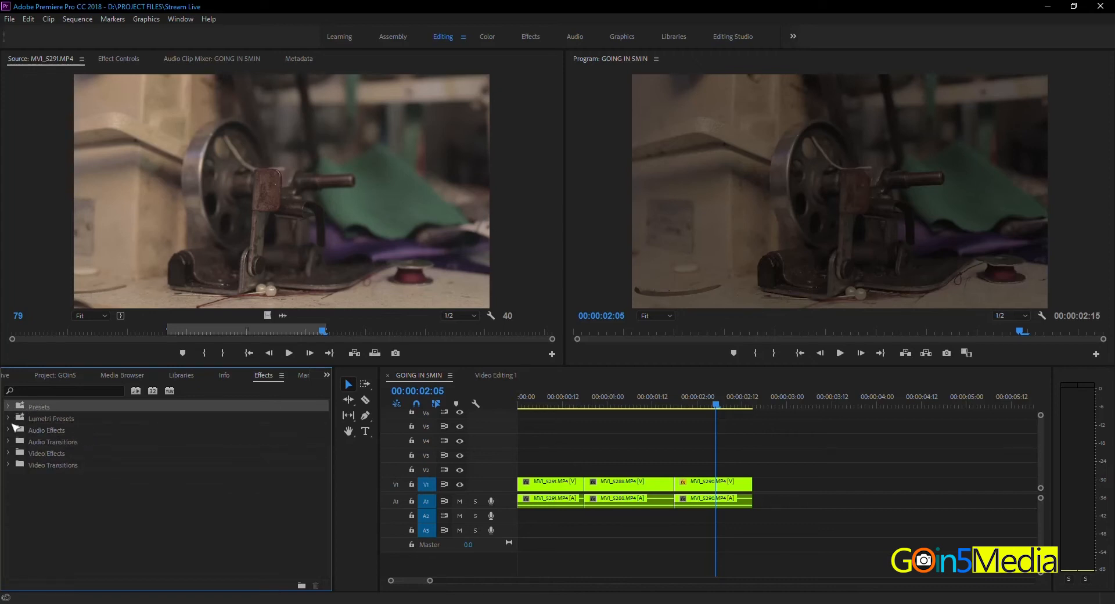
# Preview the Cinematic looks in Lumetri Presets, including Cinespace 100, Cinespace 25, their Faded Film versions, and Cinespace 50.
pyautogui.click(28, 419)
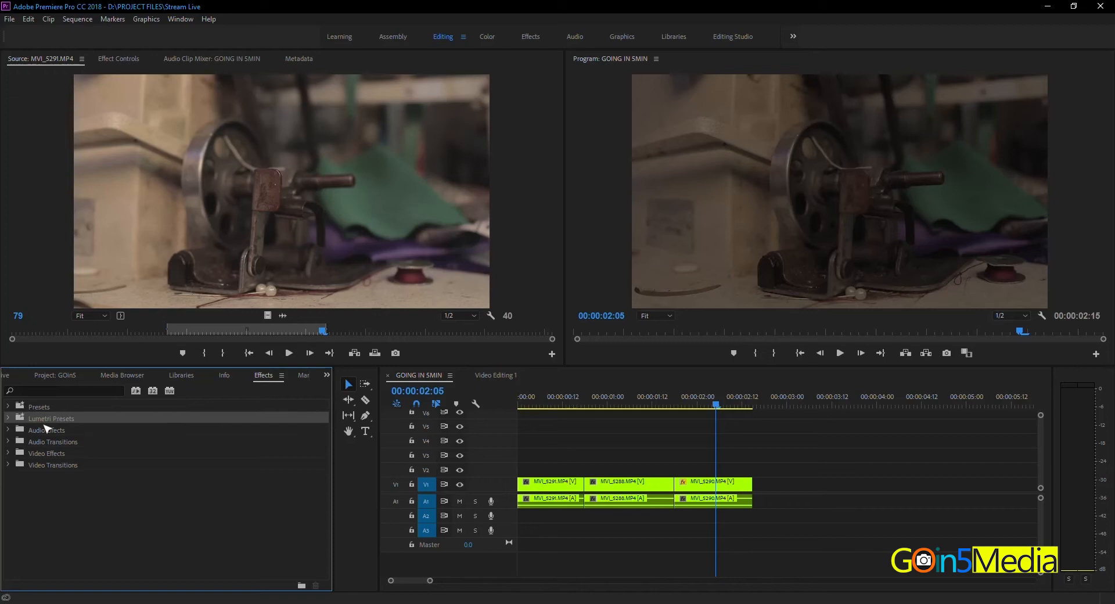
pyautogui.click(8, 418)
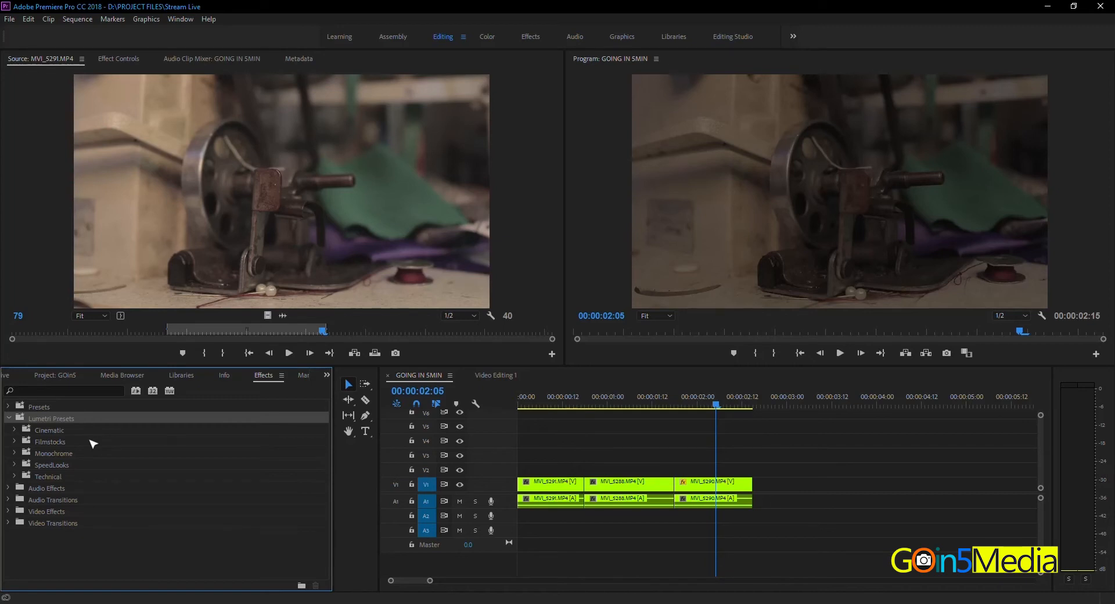
pyautogui.click(15, 430)
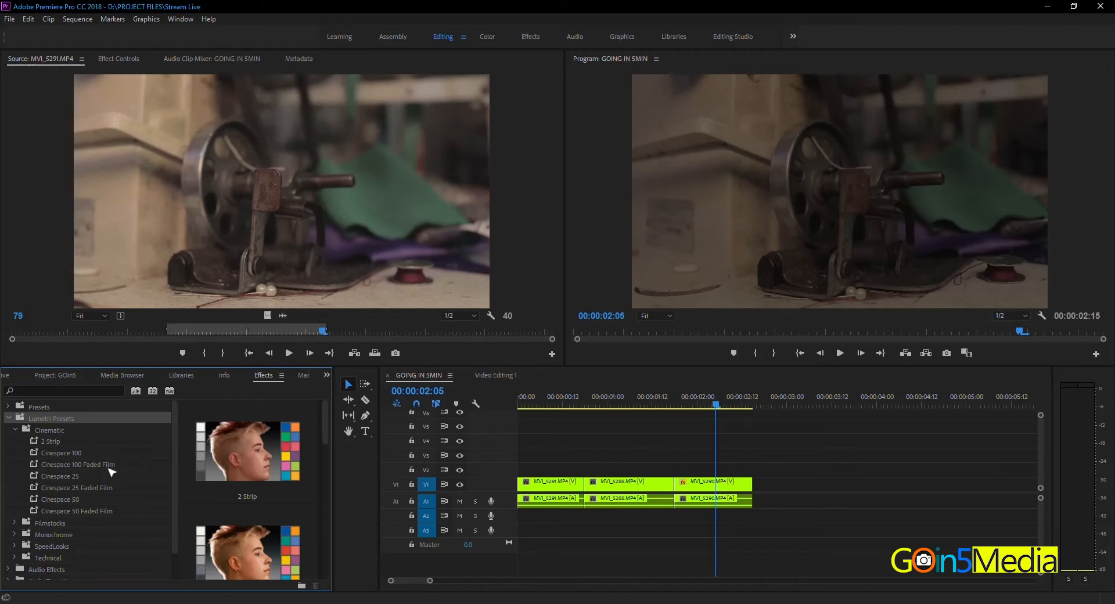
pyautogui.click(58, 452)
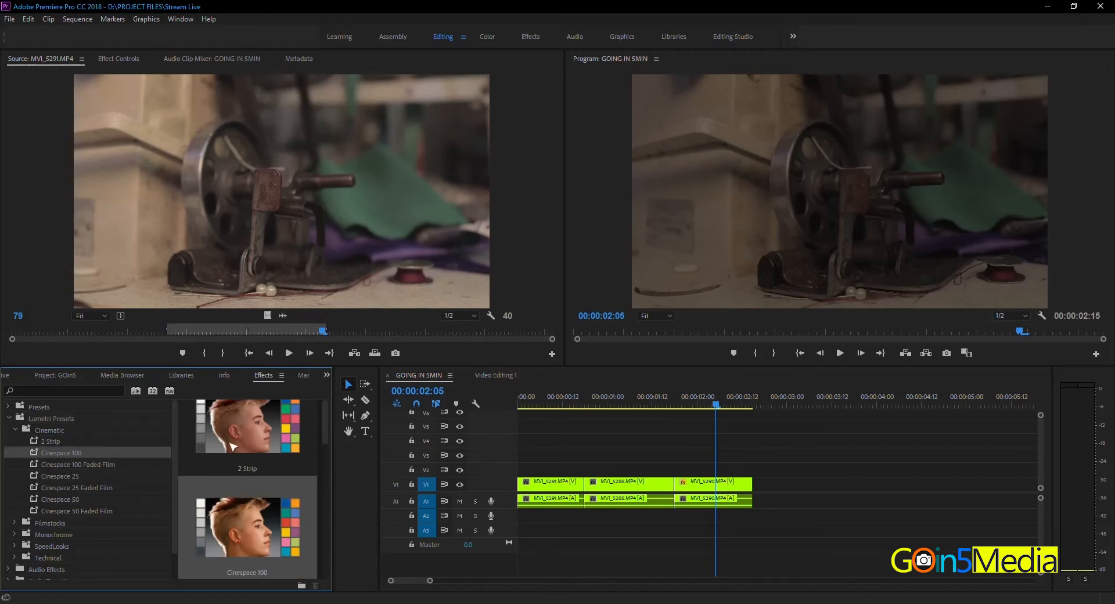
pyautogui.click(52, 463)
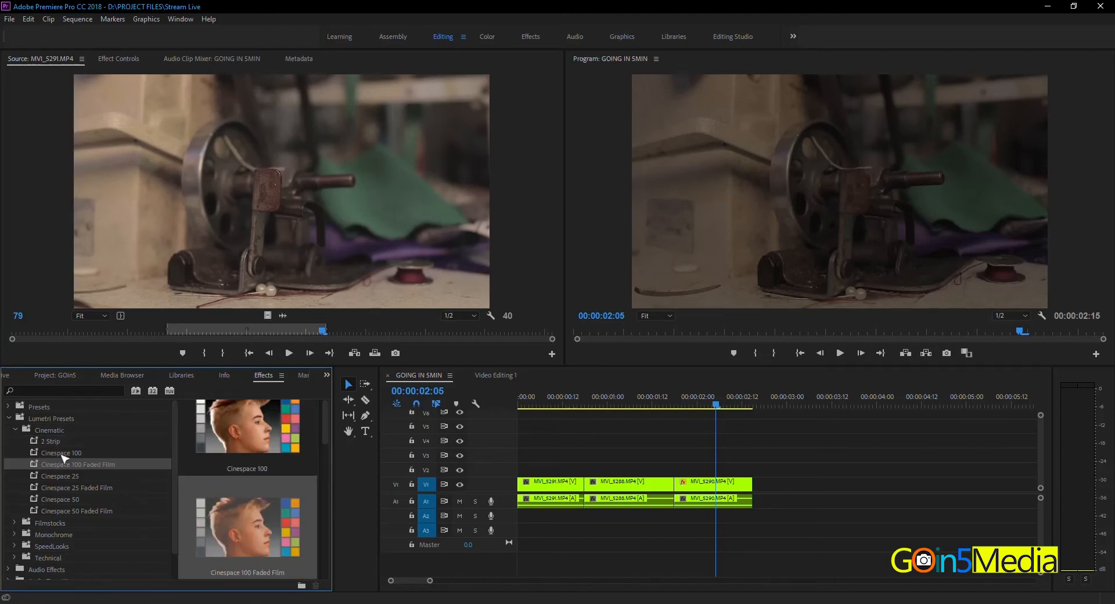
pyautogui.click(63, 455)
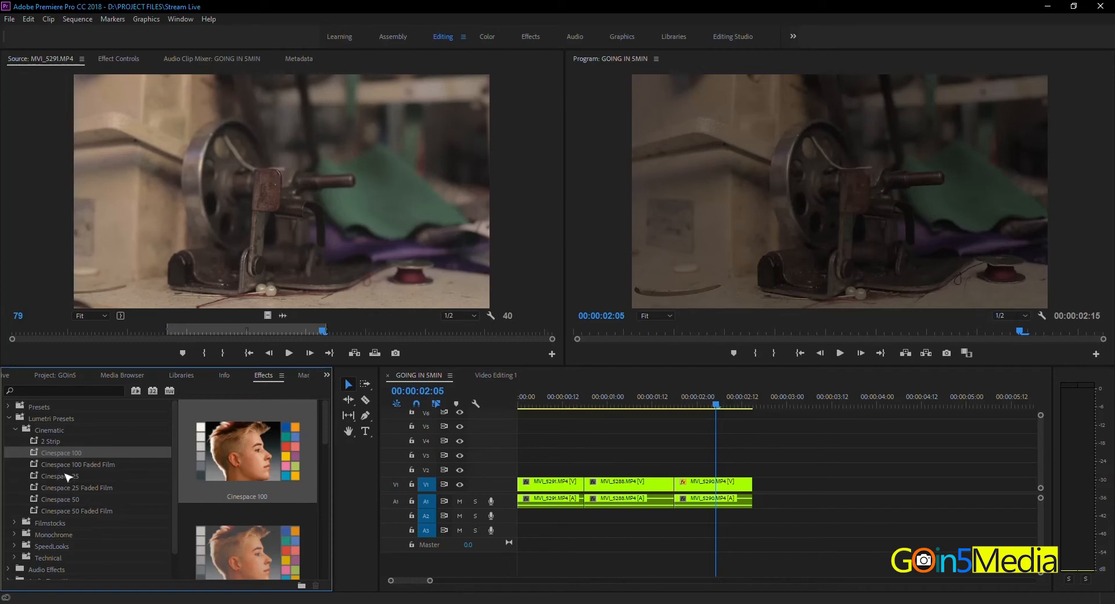
pyautogui.click(66, 475)
pyautogui.click(59, 487)
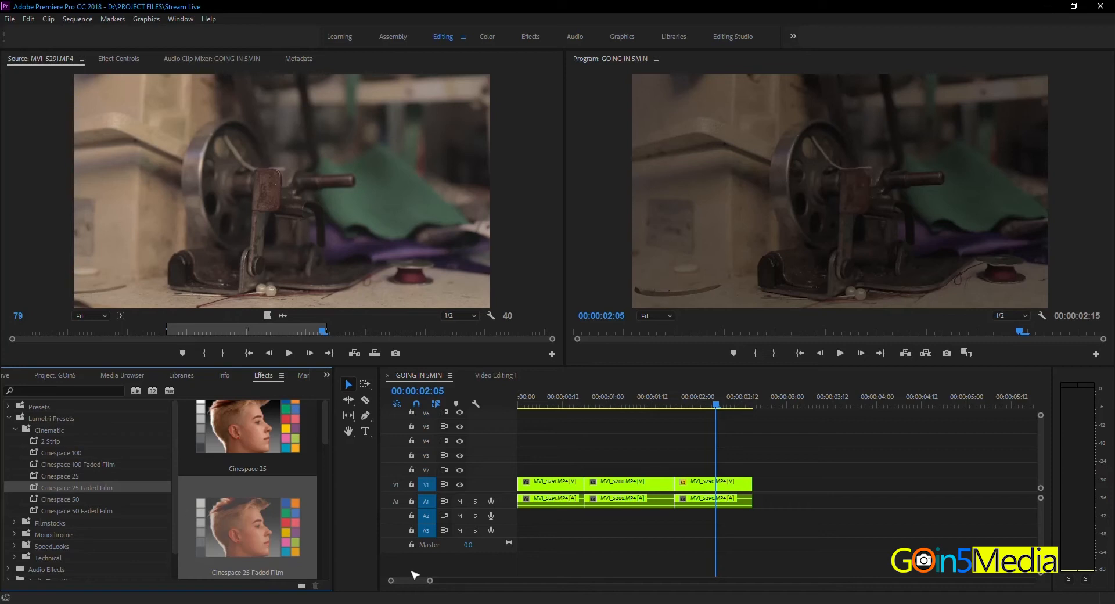
pyautogui.click(416, 603)
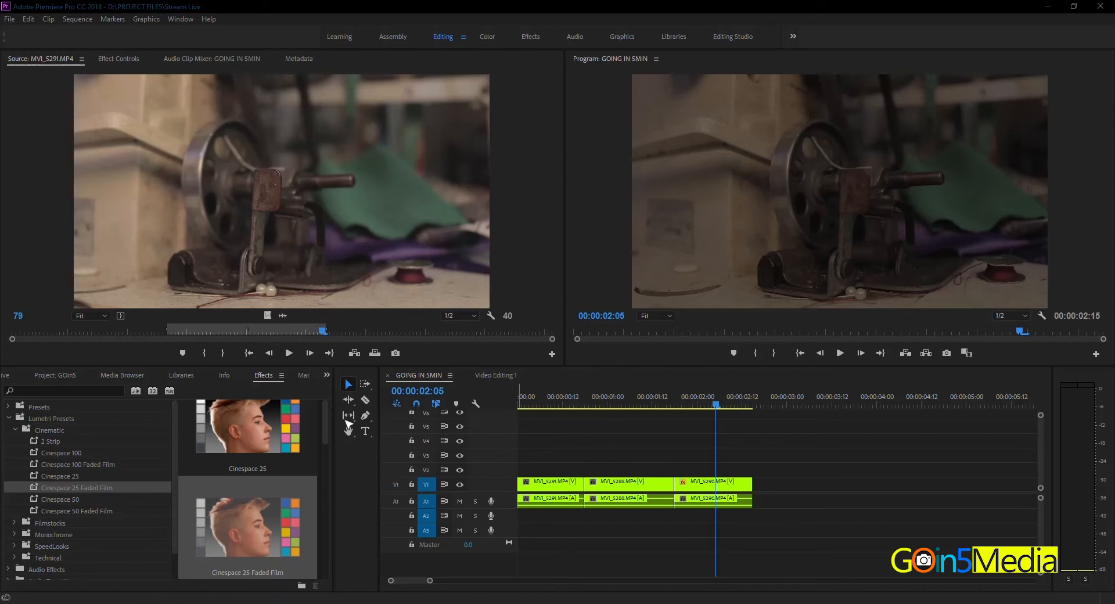
pyautogui.click(59, 503)
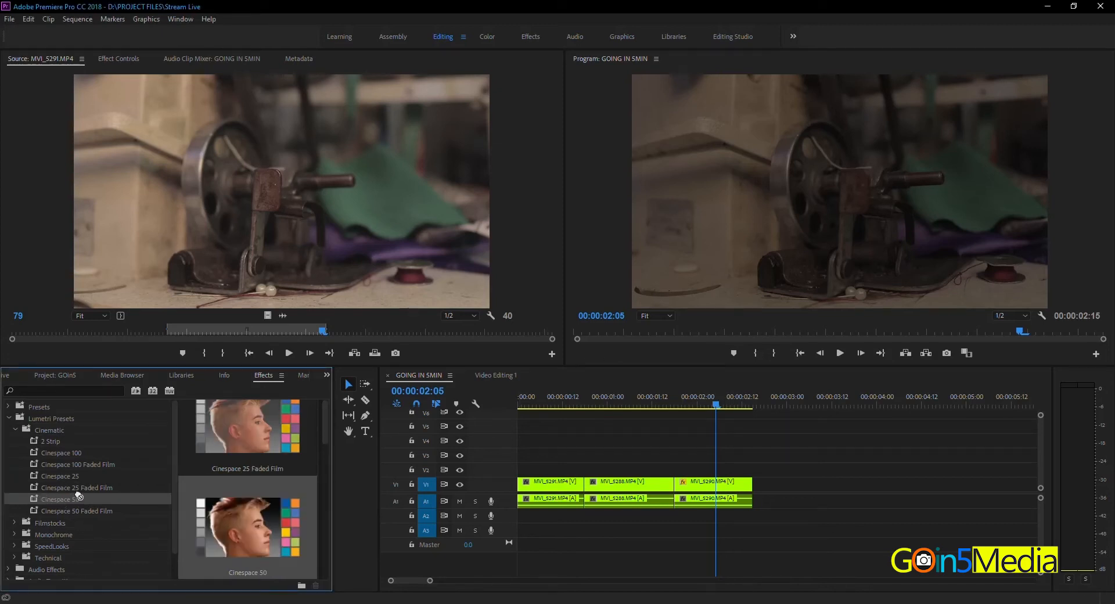
# Apply the Cinespace 50 Lumetri preset to the third clip on V1, MVI_5290.MP4.
pyautogui.moveTo(51, 499); pyautogui.dragTo(720, 485)
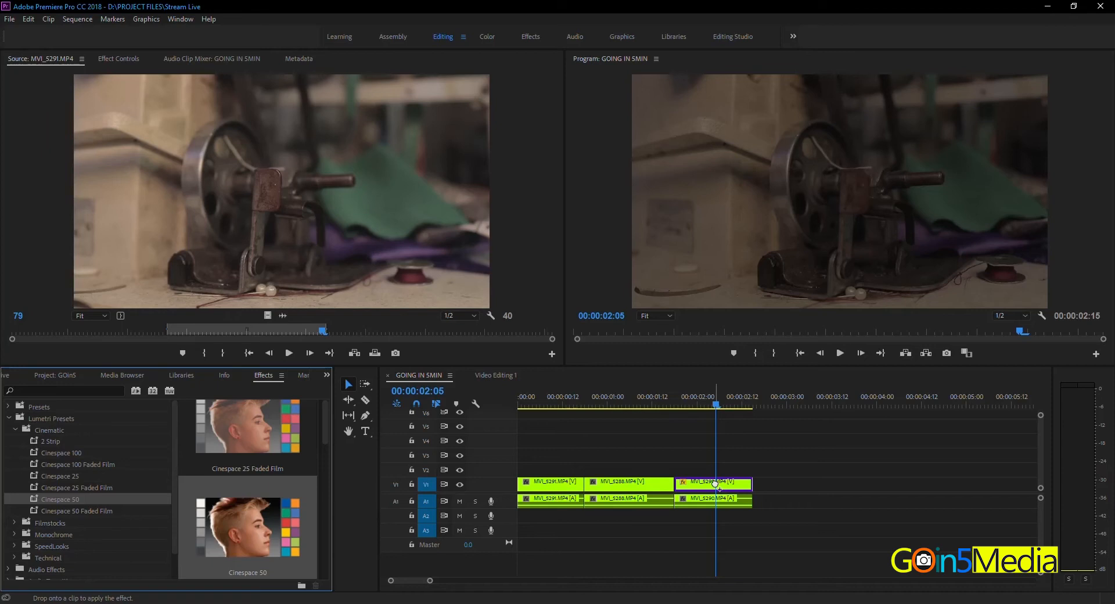
pyautogui.moveTo(715, 483); pyautogui.dragTo(714, 483)
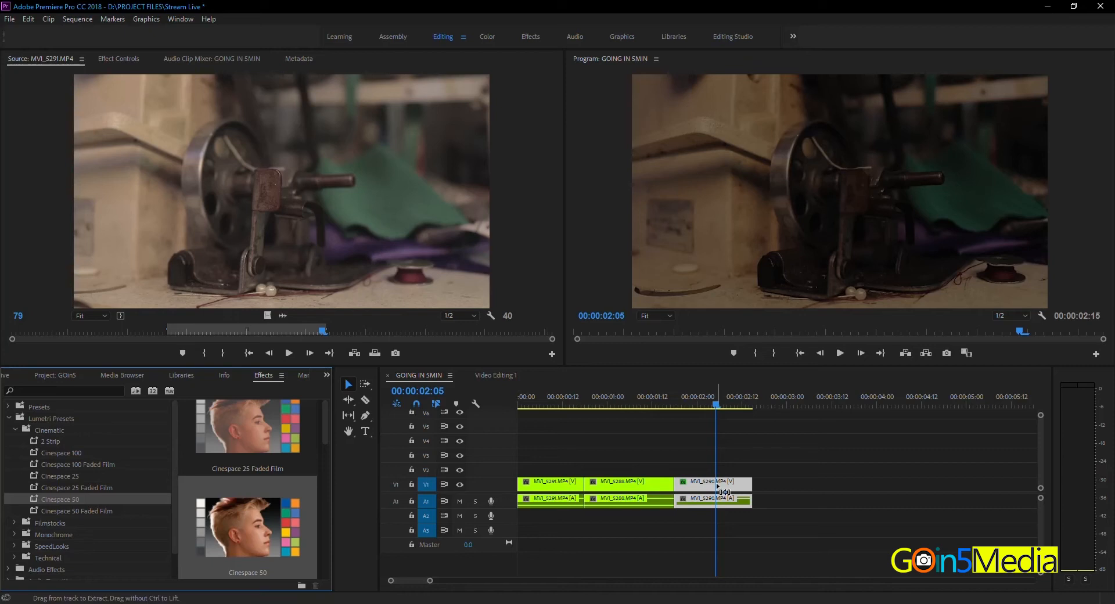
pyautogui.hotkey('ctrl', 'z')
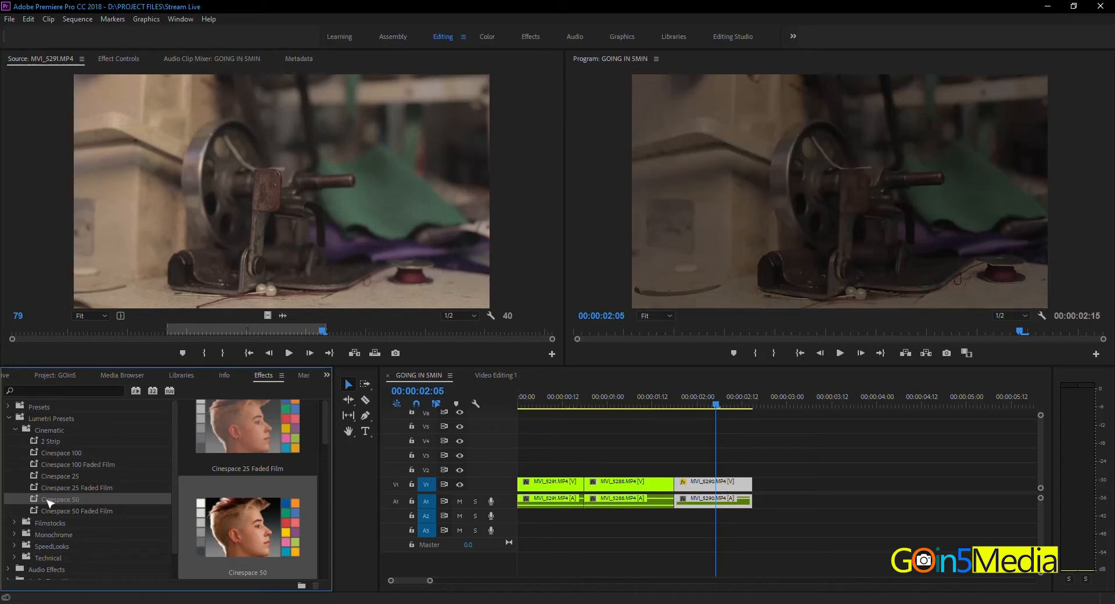
pyautogui.moveTo(49, 503); pyautogui.dragTo(719, 483)
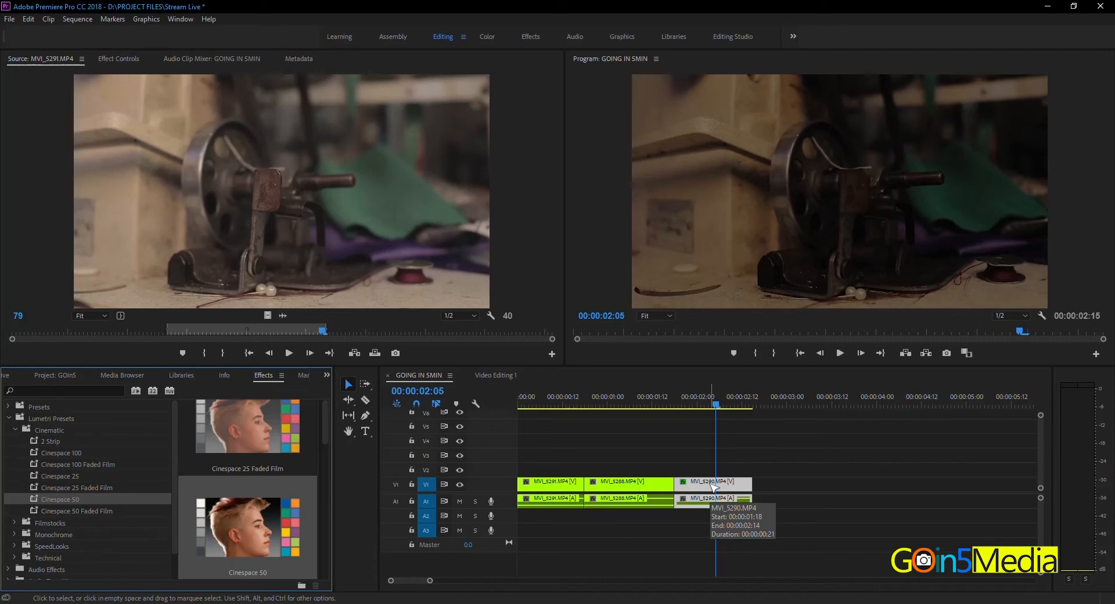
# Show the third clip's effect controls and compare the picture with the Lumetri Color effect switched off and on.
pyautogui.click(714, 486)
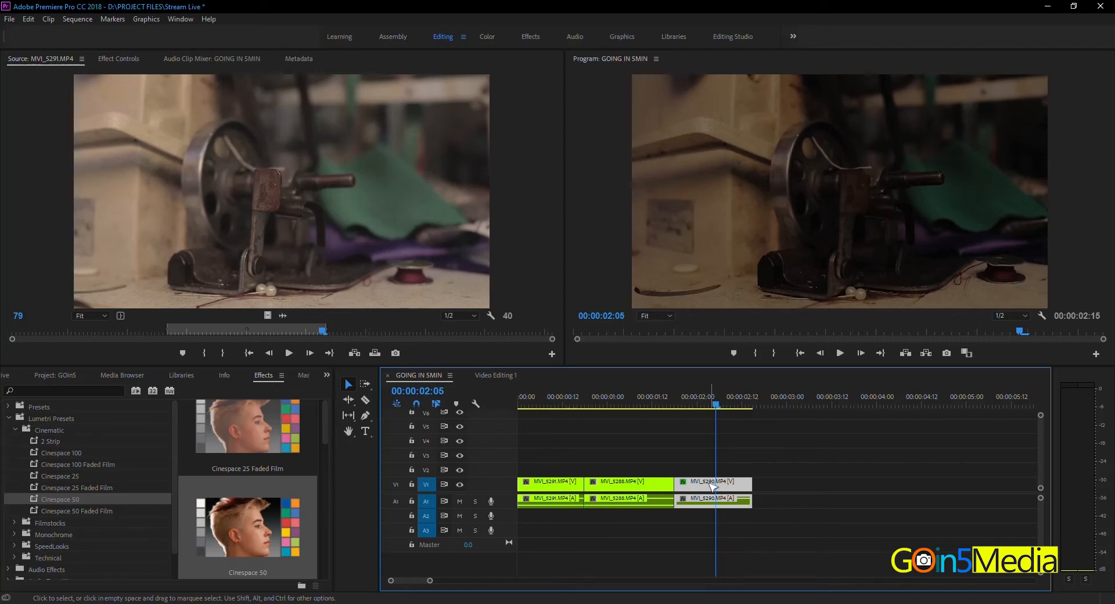
pyautogui.click(108, 60)
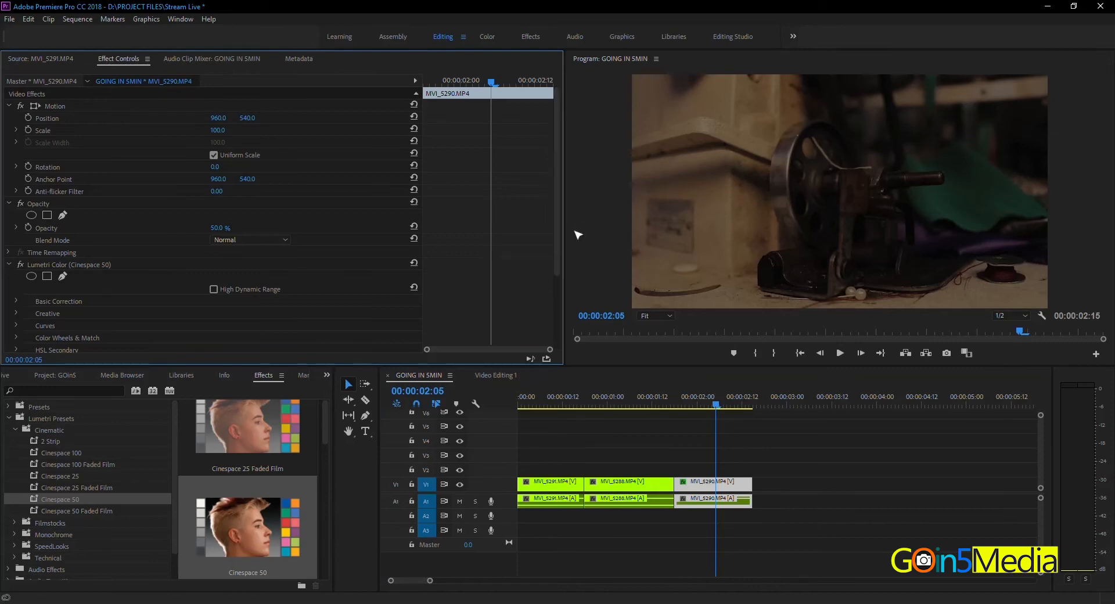
pyautogui.click(718, 493)
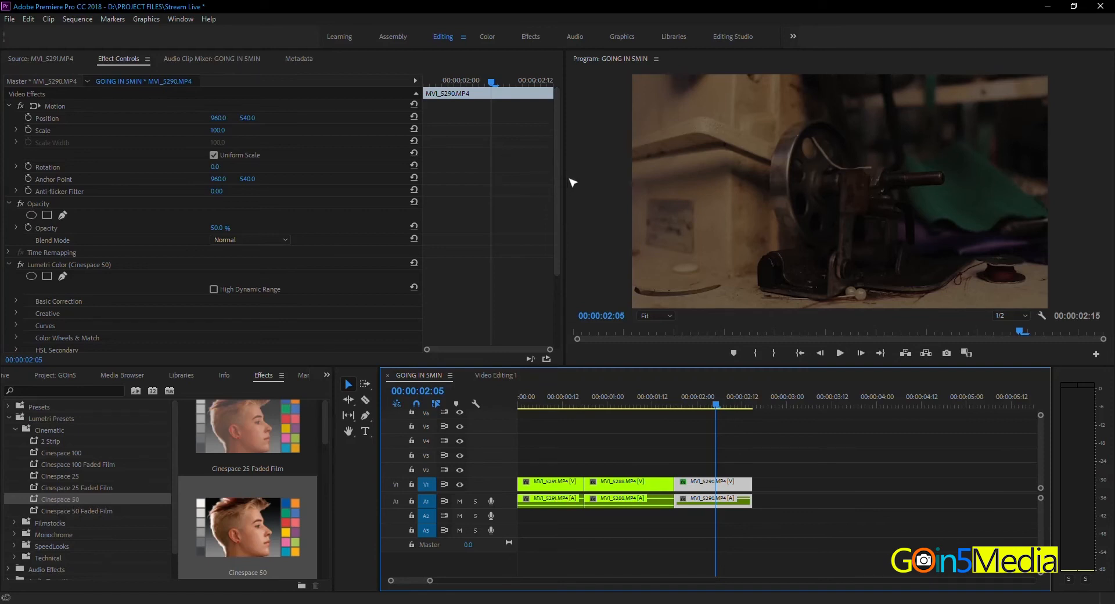
pyautogui.moveTo(557, 181); pyautogui.dragTo(567, 256)
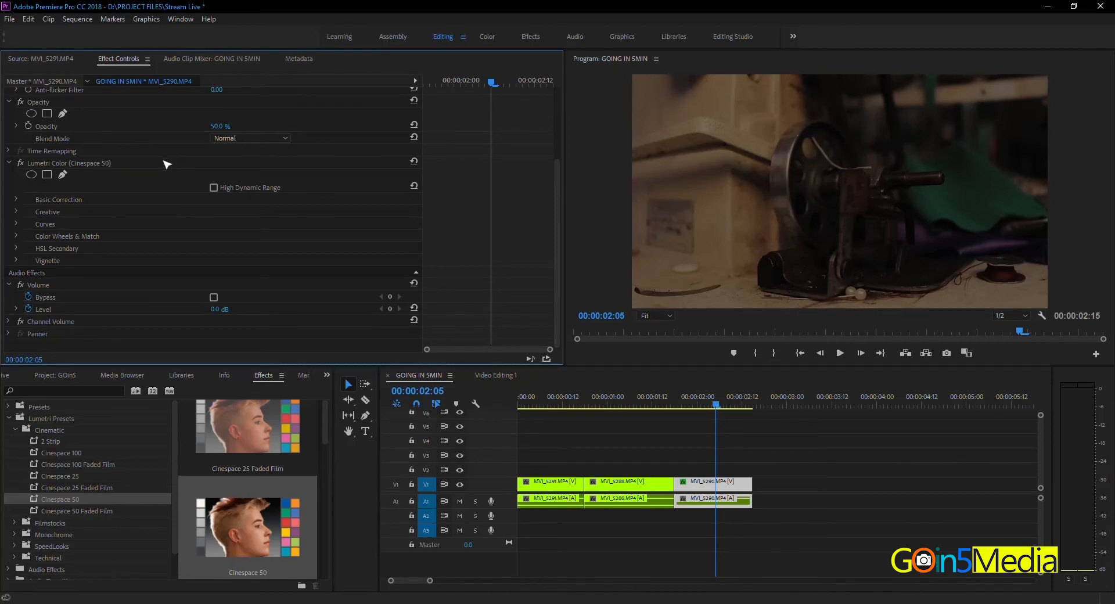
pyautogui.click(63, 165)
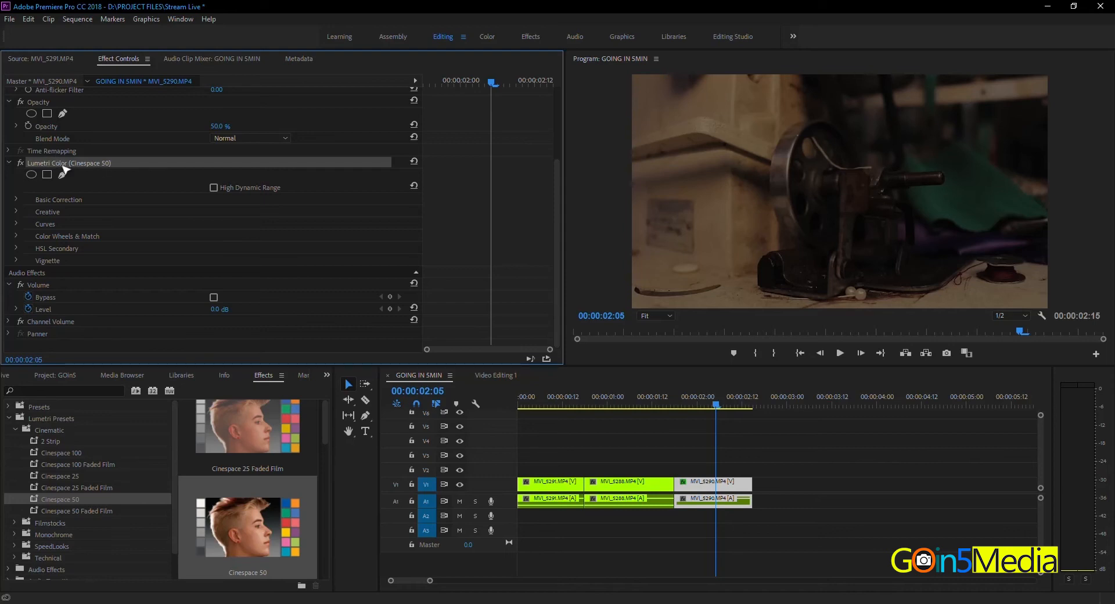
pyautogui.click(22, 163)
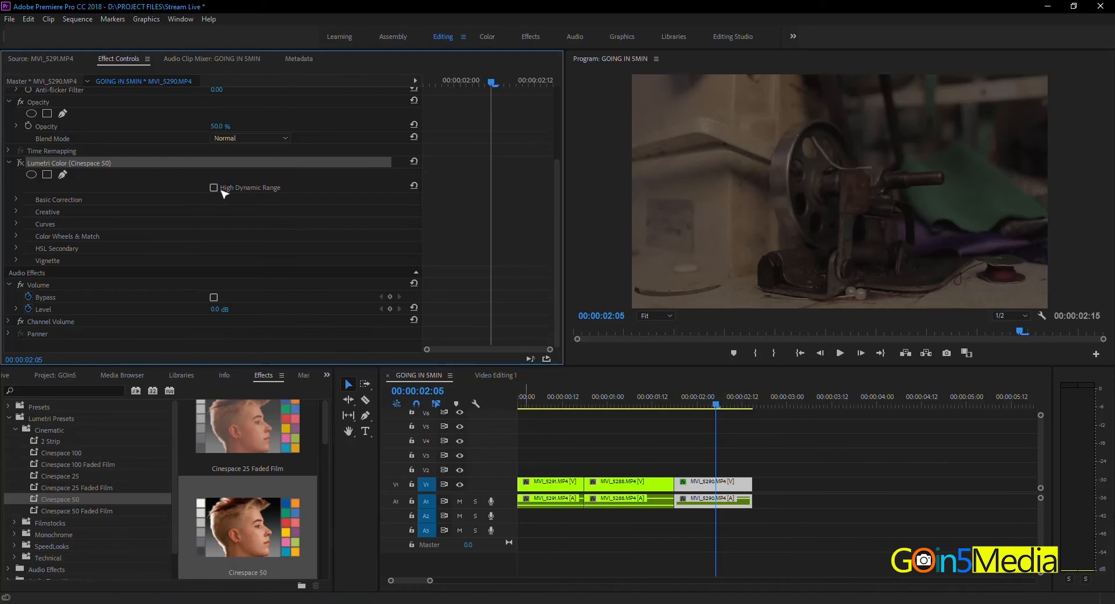
pyautogui.click(22, 164)
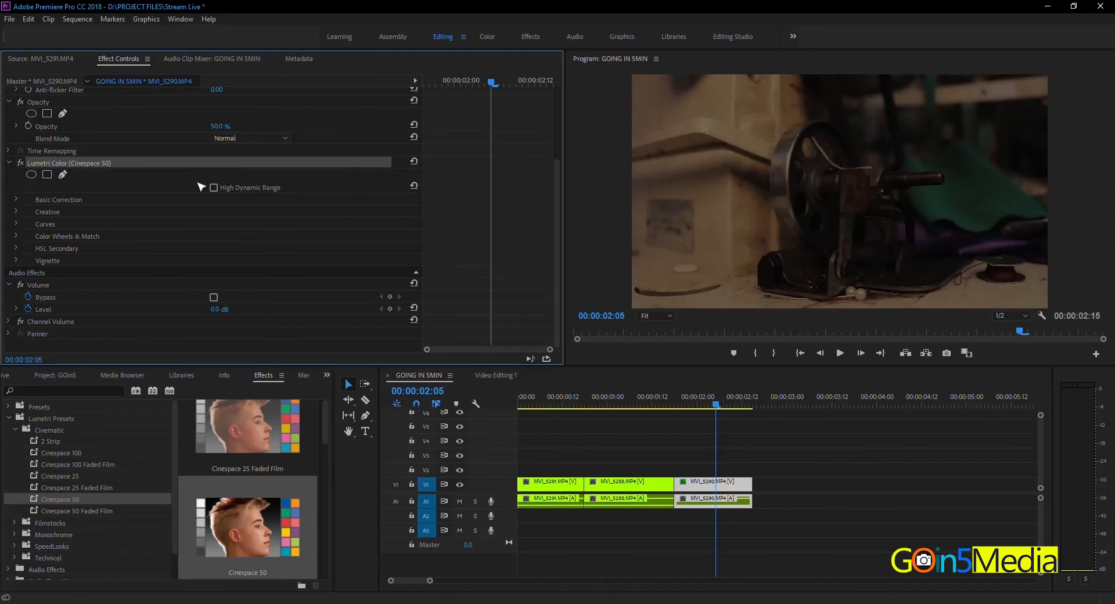
# In Lumetri Color's Basic Correction, try the input LUTs AlexaV3_K1S1_LogC2Video_Rec709_EE and ARRI_Universal_HD.
pyautogui.click(15, 199)
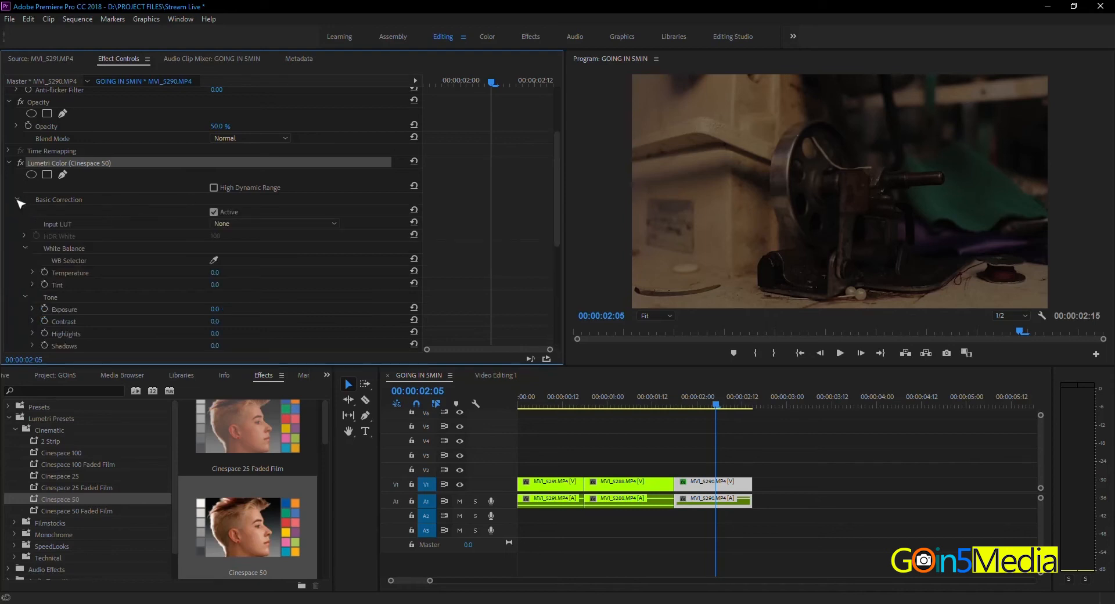
pyautogui.click(244, 226)
pyautogui.click(242, 302)
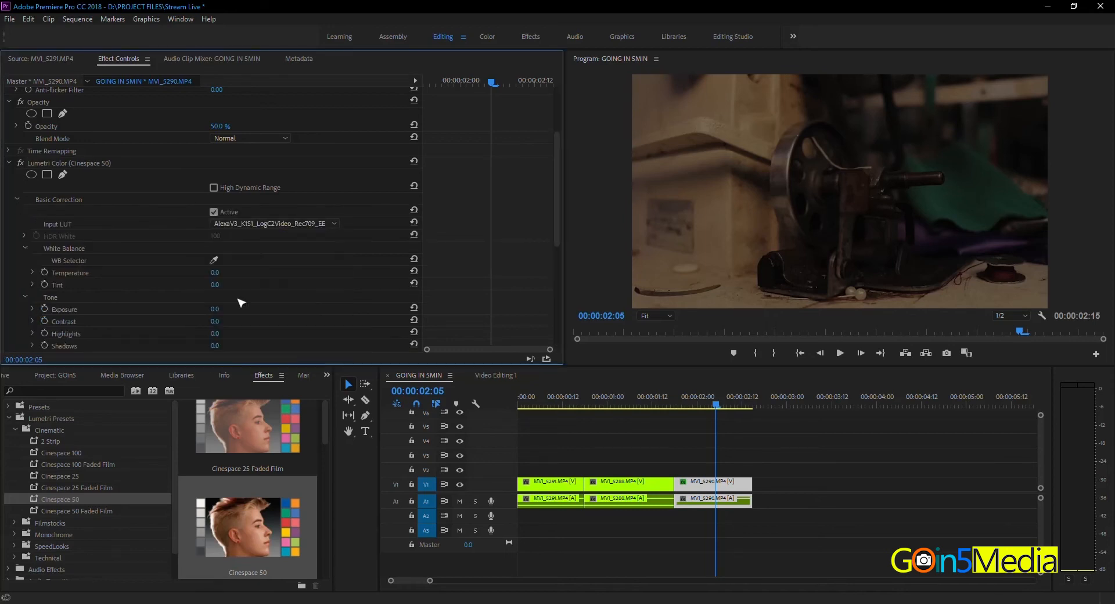
pyautogui.click(267, 227)
pyautogui.click(248, 334)
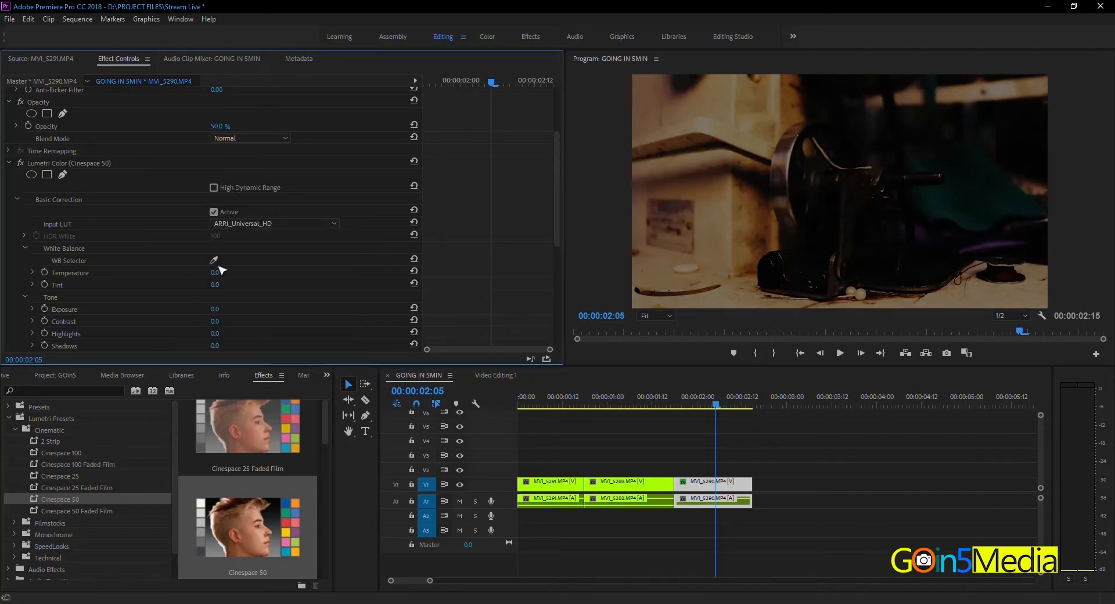
# Delete the Lumetri Color effect from the third clip and collapse the Lumetri Presets folder.
pyautogui.click(63, 165)
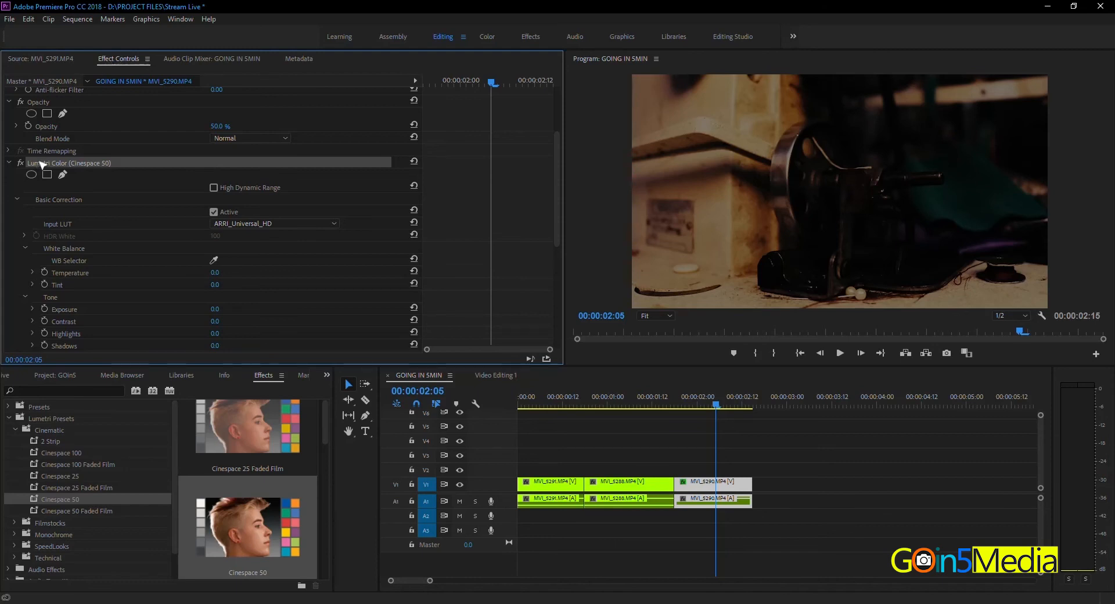
pyautogui.press('Delete')
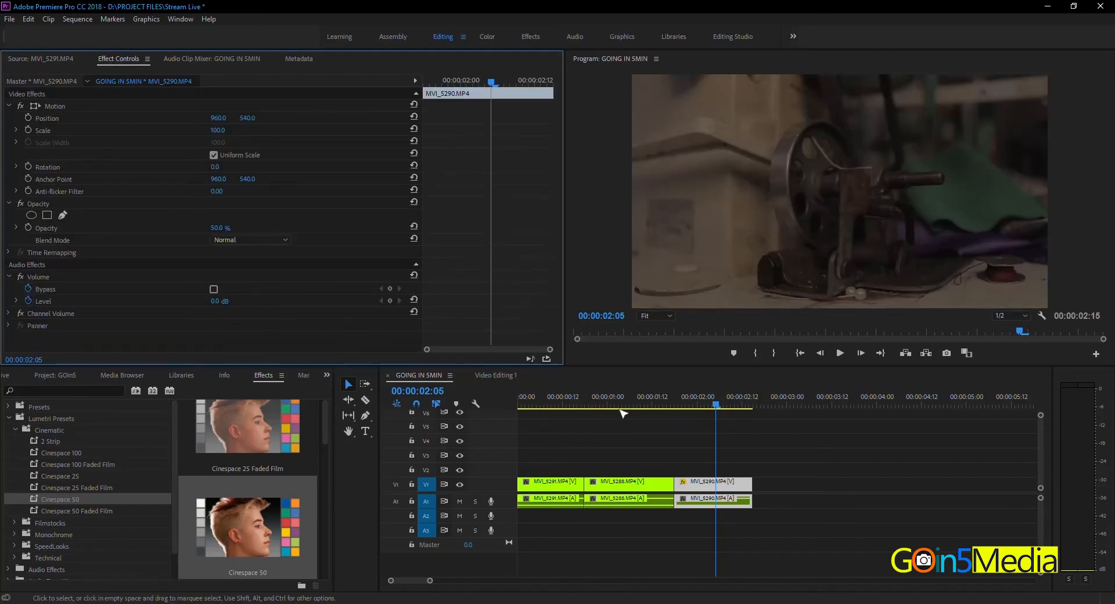
pyautogui.click(708, 399)
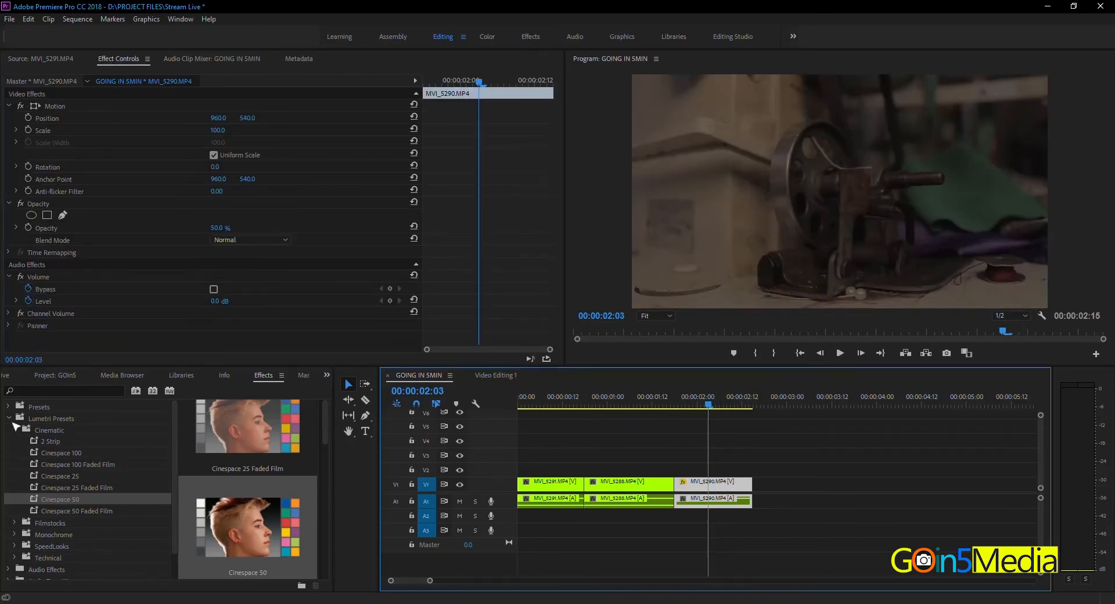
pyautogui.click(12, 420)
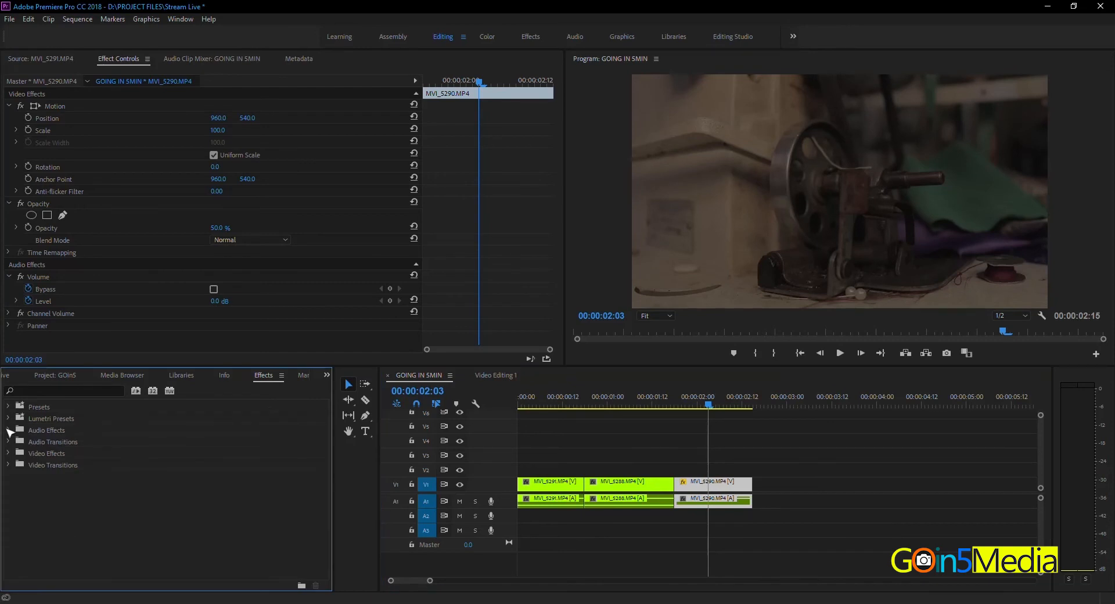
# Apply the Adaptive Noise Reduction audio effect to the third clip, MVI_5290.MP4, and review its effect controls.
pyautogui.click(10, 431)
pyautogui.click(61, 432)
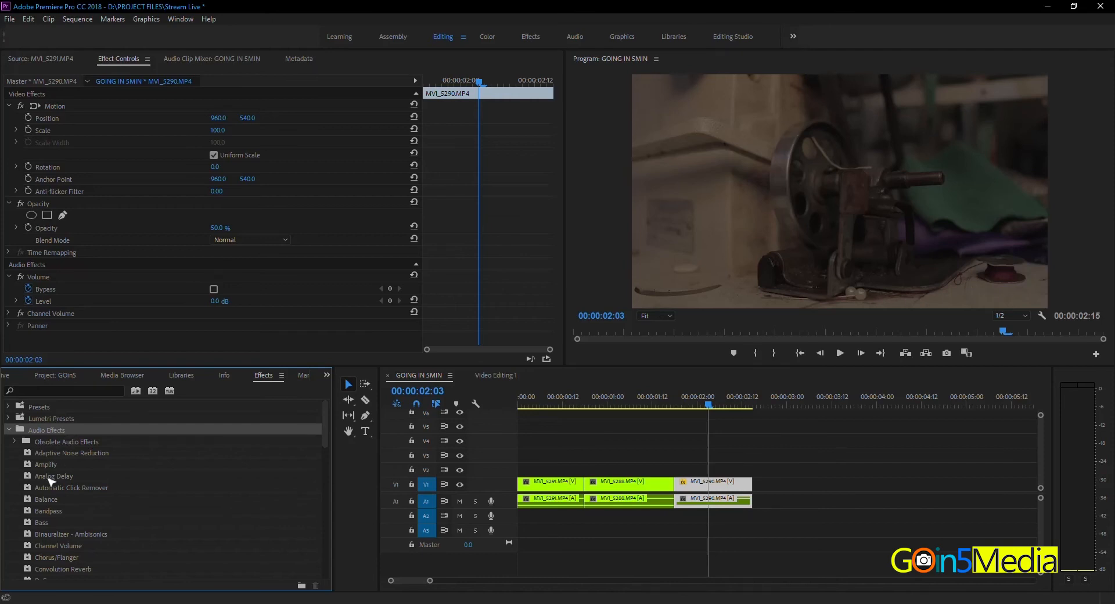
pyautogui.moveTo(42, 456); pyautogui.dragTo(705, 484)
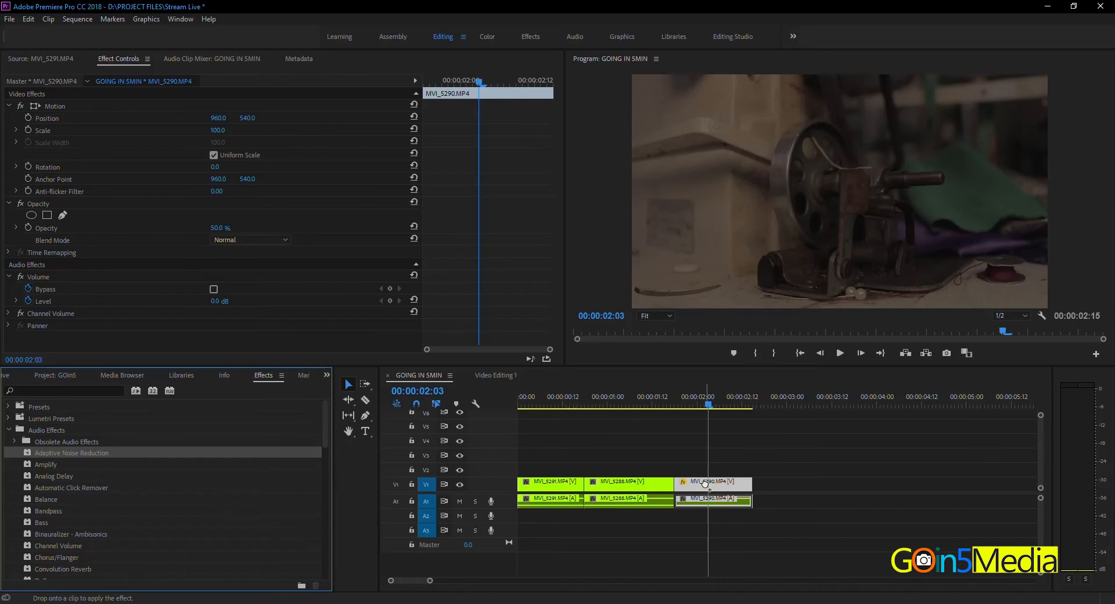
pyautogui.moveTo(705, 483); pyautogui.dragTo(709, 486)
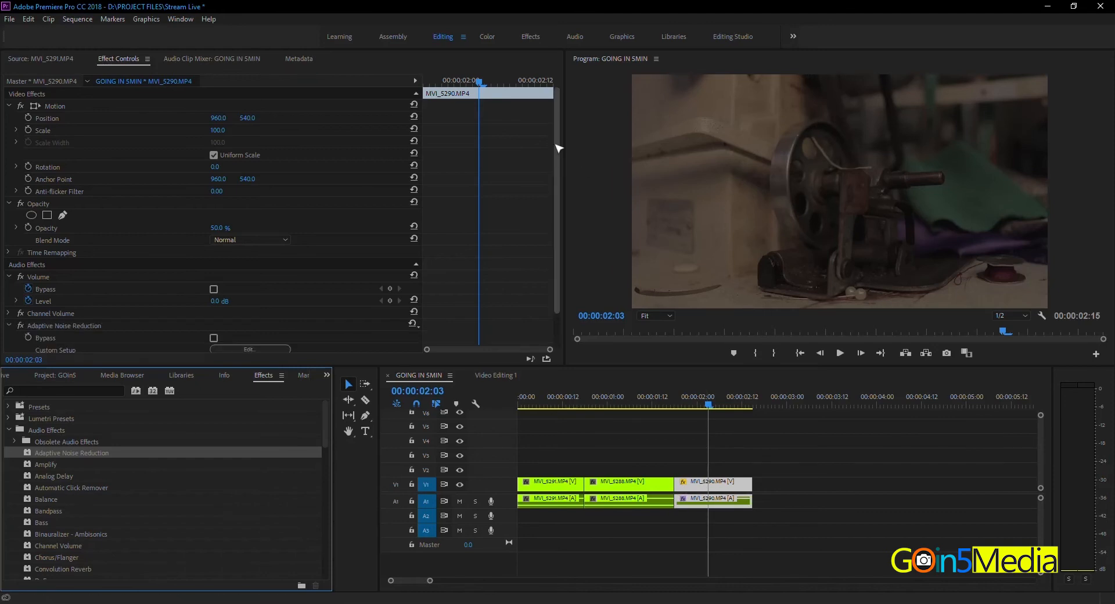
pyautogui.scroll(-3, 557, 157)
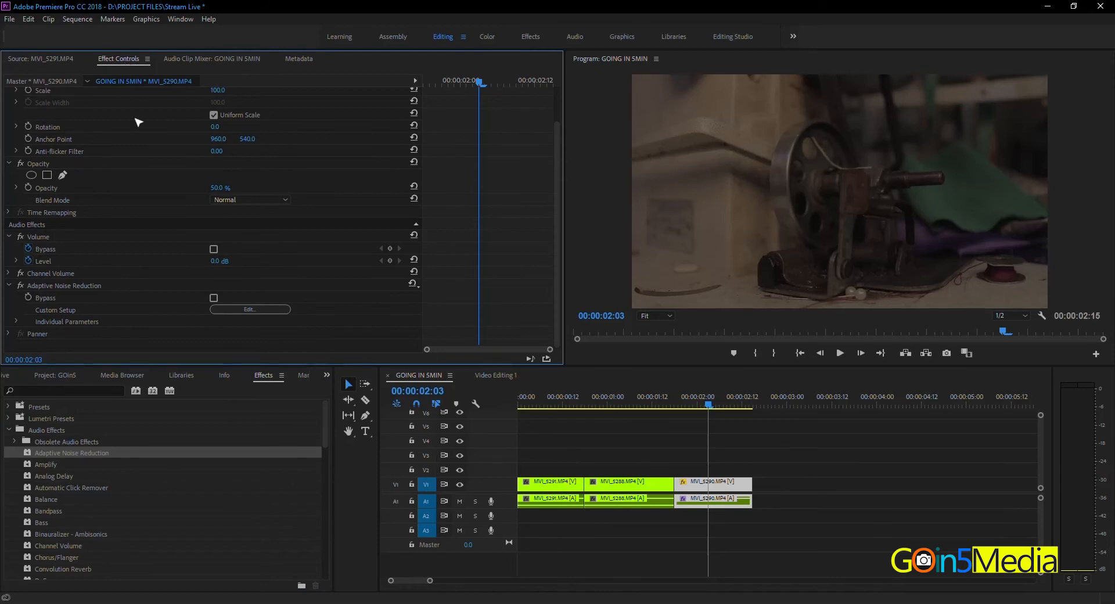
pyautogui.scroll(3, 109, 176)
pyautogui.scroll(-3, 94, 155)
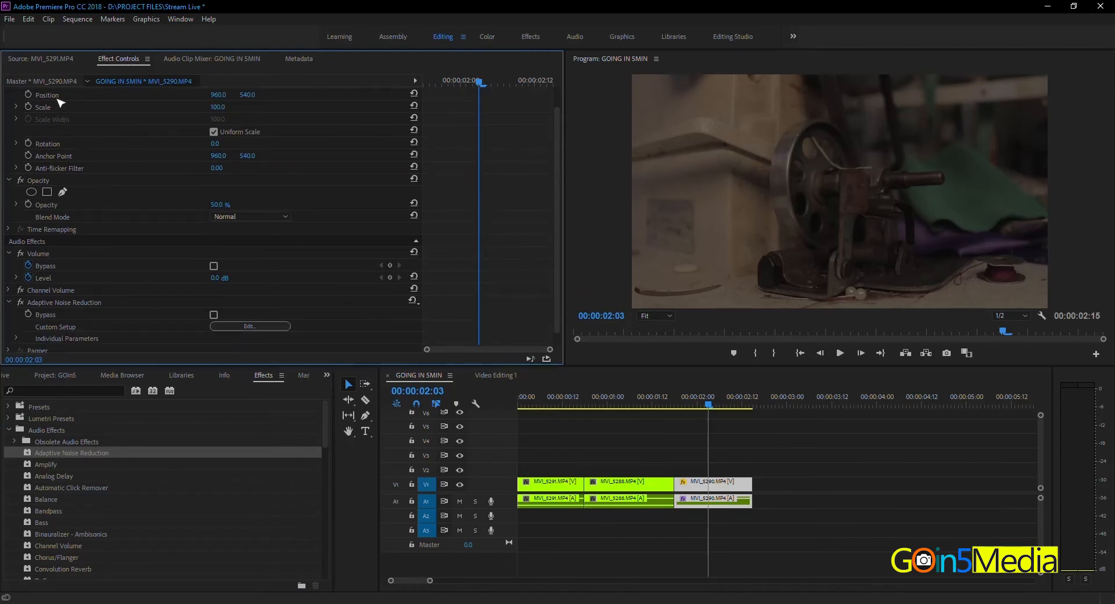
pyautogui.scroll(3, 59, 108)
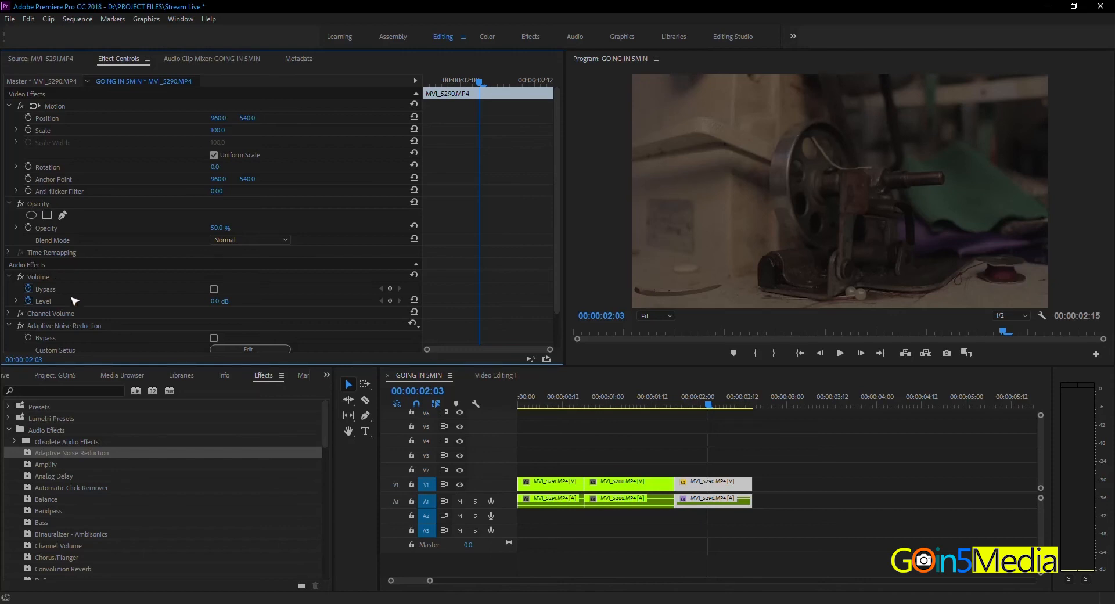
pyautogui.scroll(-1, 75, 301)
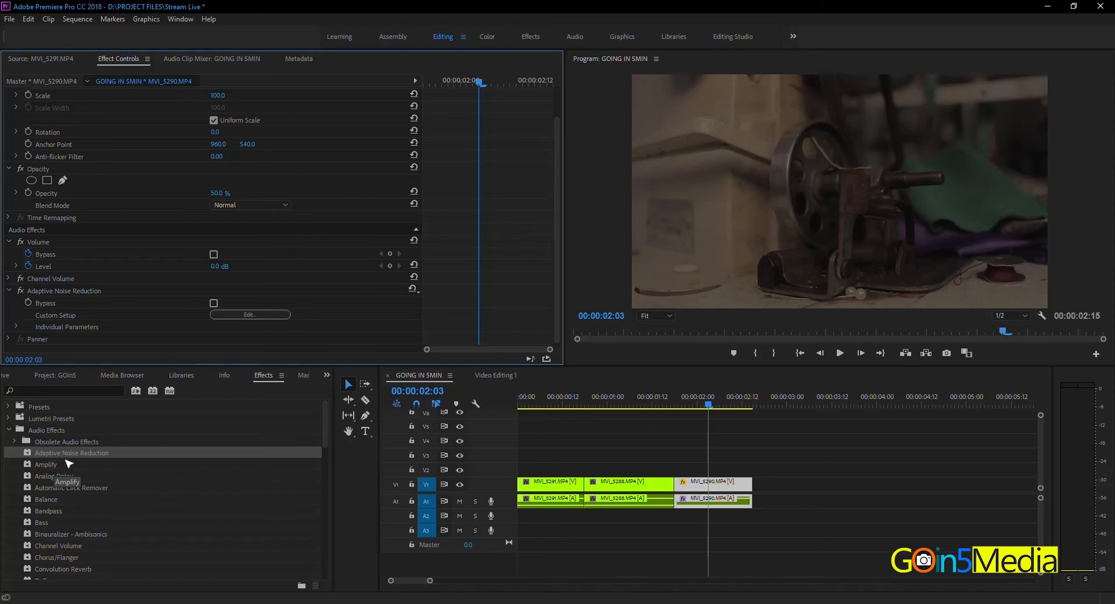
# Delete the Adaptive Noise Reduction effect from the third clip and collapse the Audio Effects folder.
pyautogui.click(53, 295)
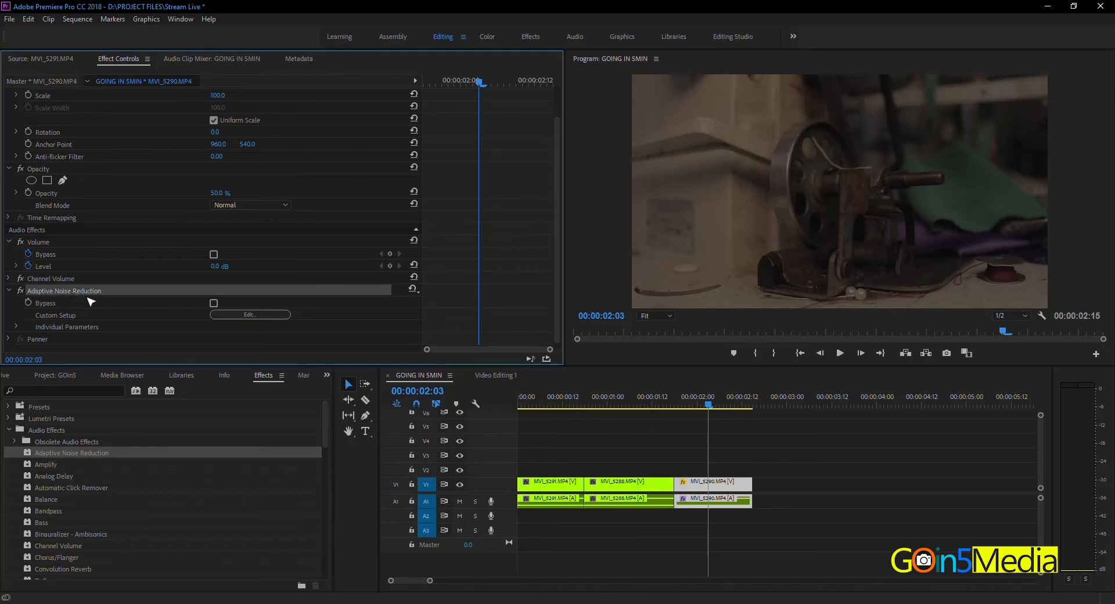
pyautogui.press('Delete')
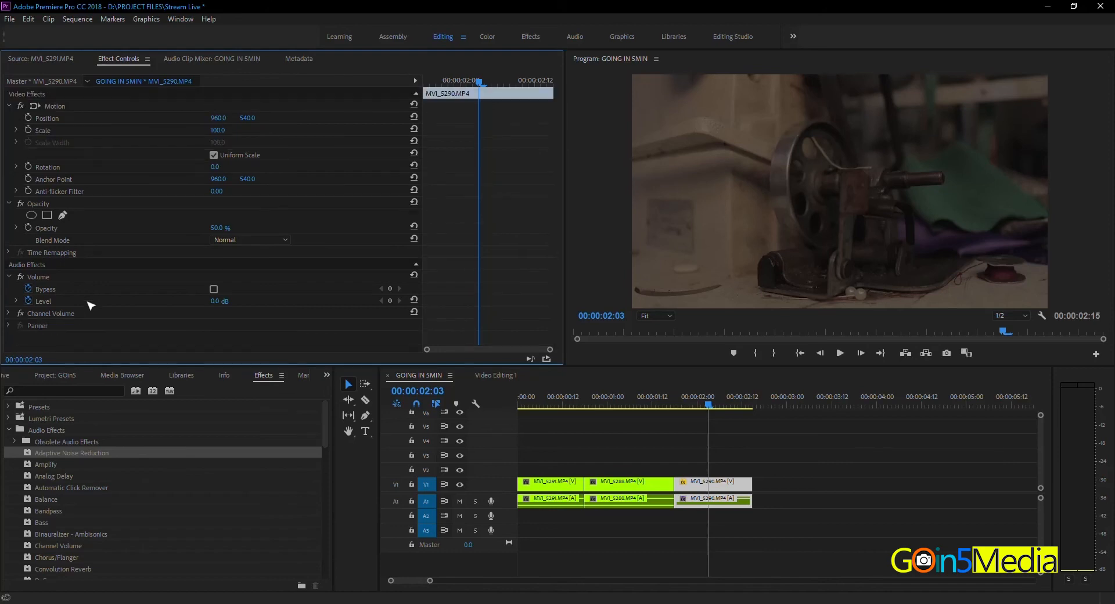
pyautogui.click(9, 431)
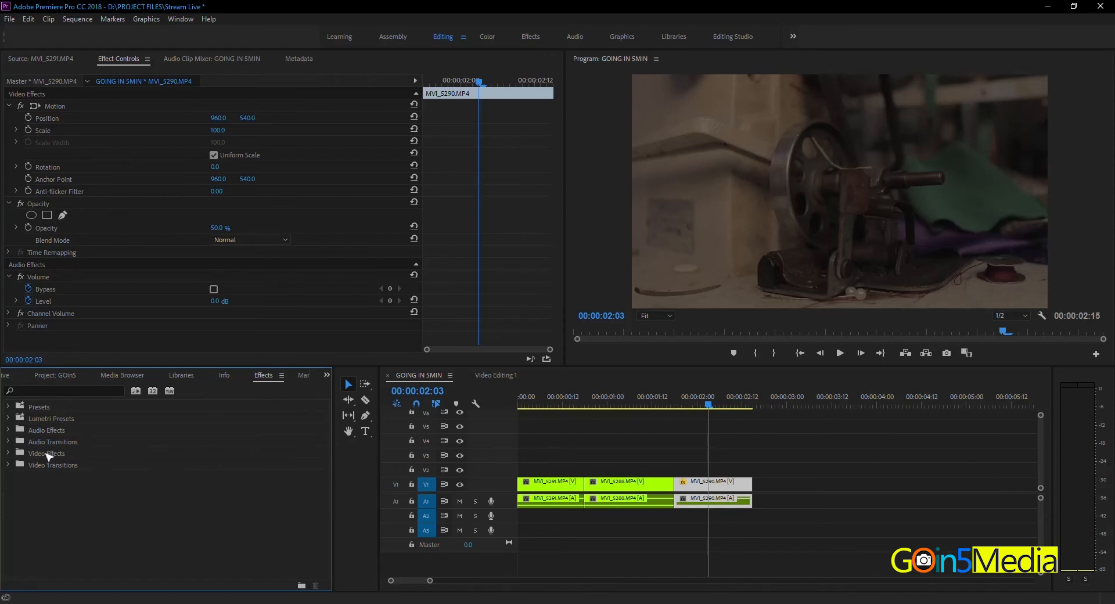
# Browse the Video Effects categories and apply Directional Blur from Blur & Sharpen to the third clip on V1.
pyautogui.click(8, 454)
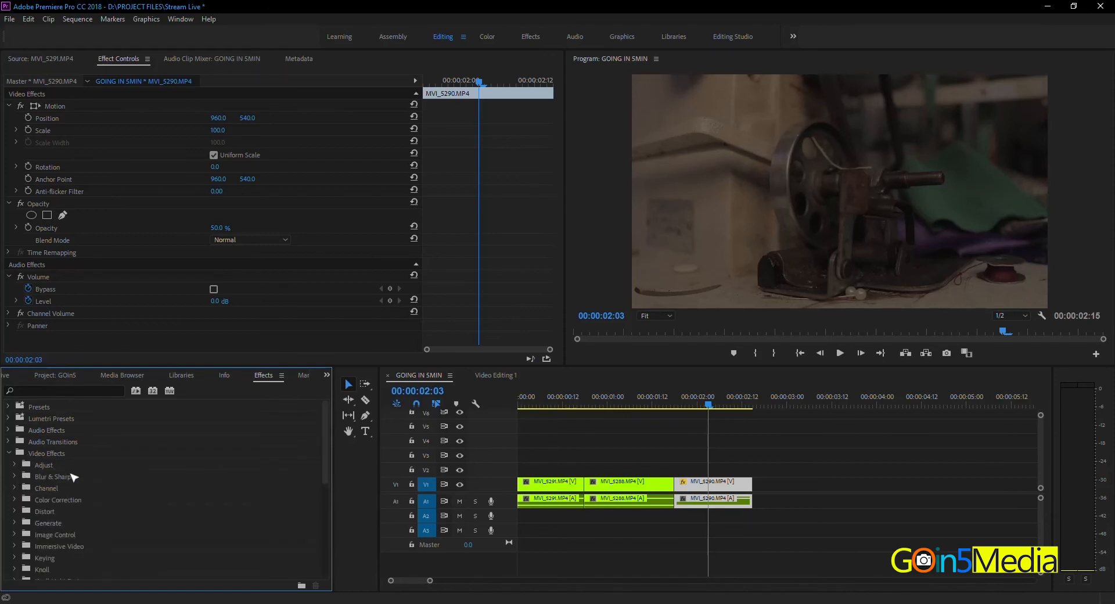
pyautogui.click(47, 455)
pyautogui.scroll(-1, 80, 470)
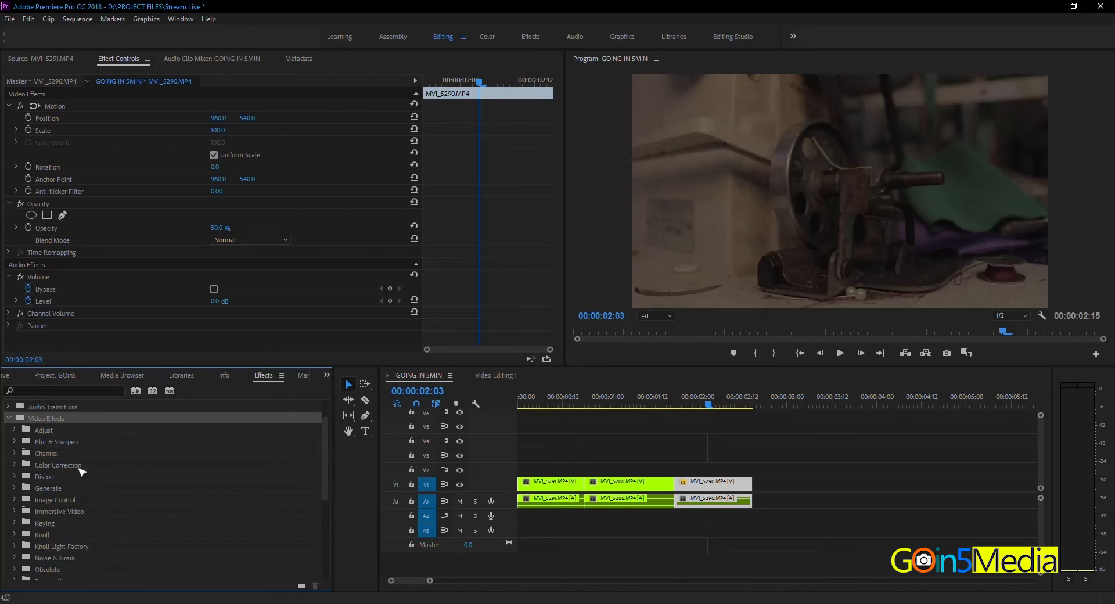
pyautogui.scroll(1, 76, 434)
pyautogui.click(10, 453)
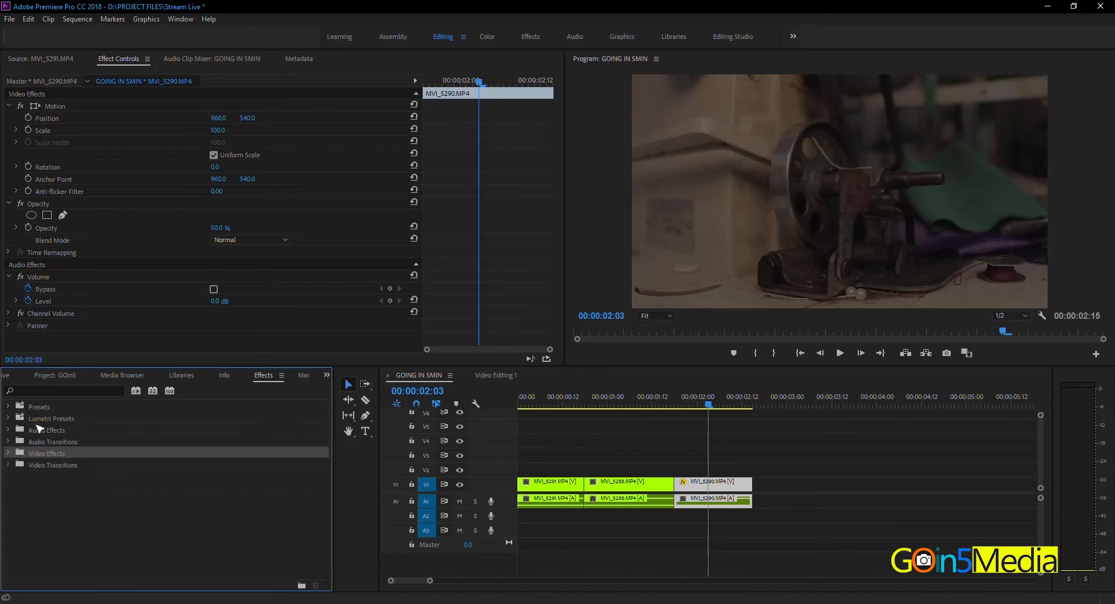
pyautogui.click(9, 454)
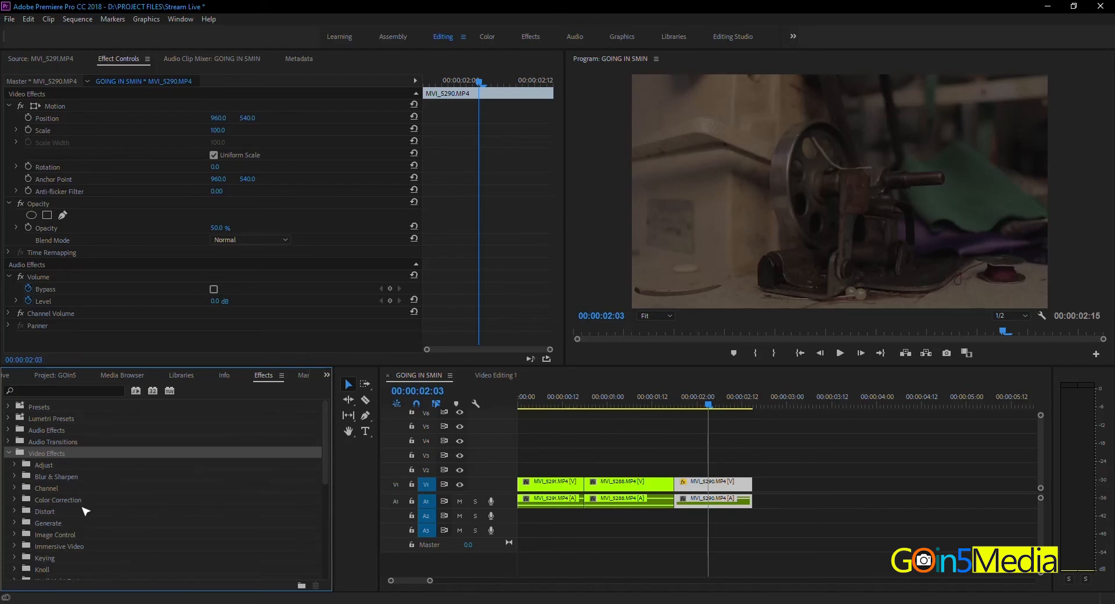
pyautogui.click(15, 477)
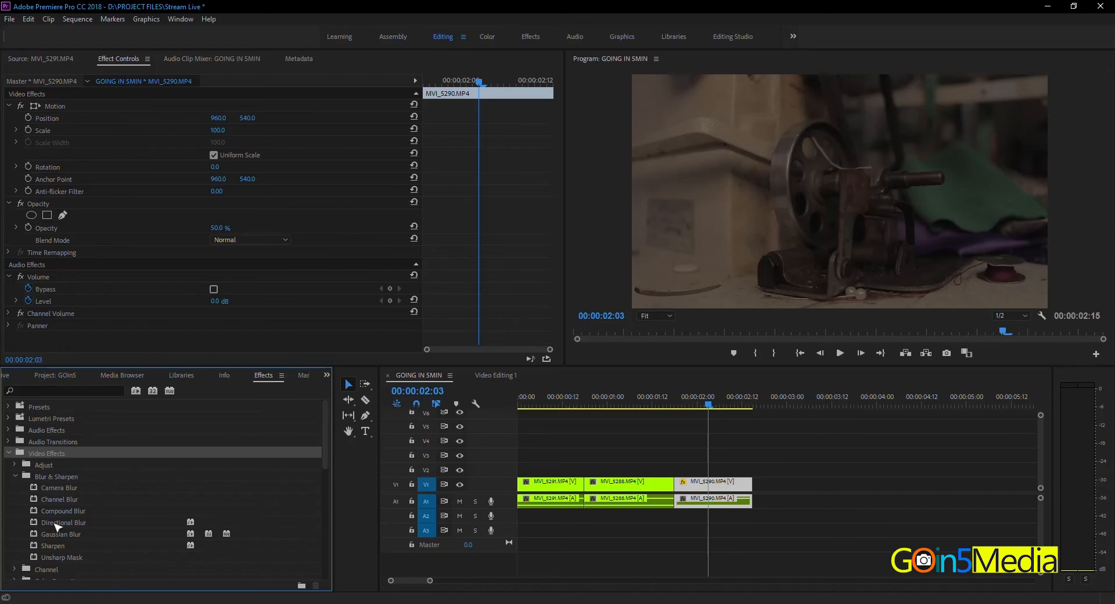
pyautogui.moveTo(57, 526); pyautogui.dragTo(703, 483)
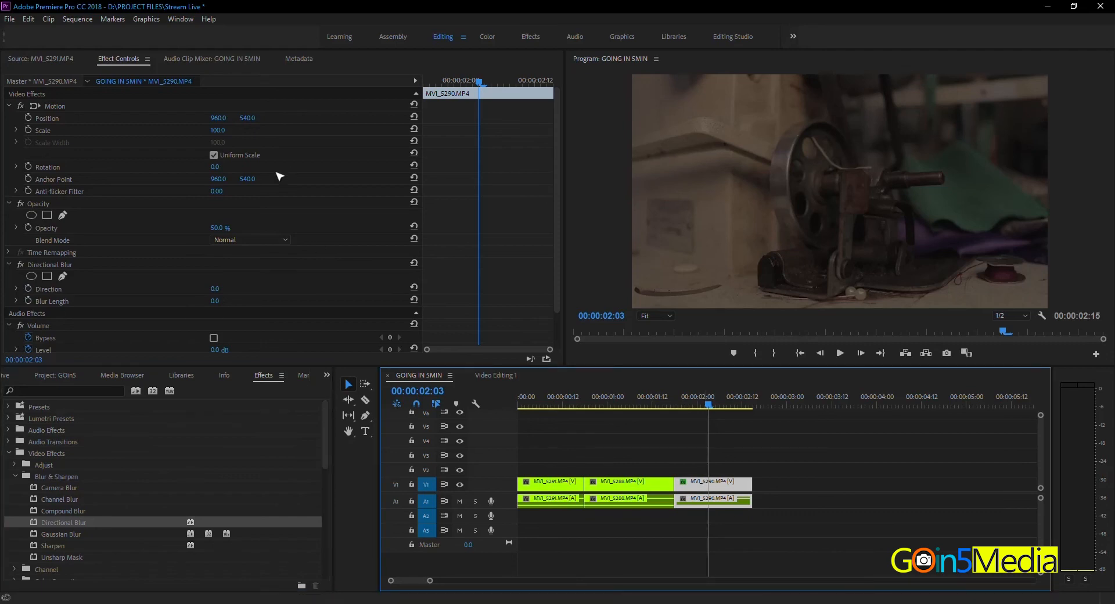
# Adjust the Directional Blur's direction and set its blur length to 13 on the third clip.
pyautogui.scroll(-2, 308, 272)
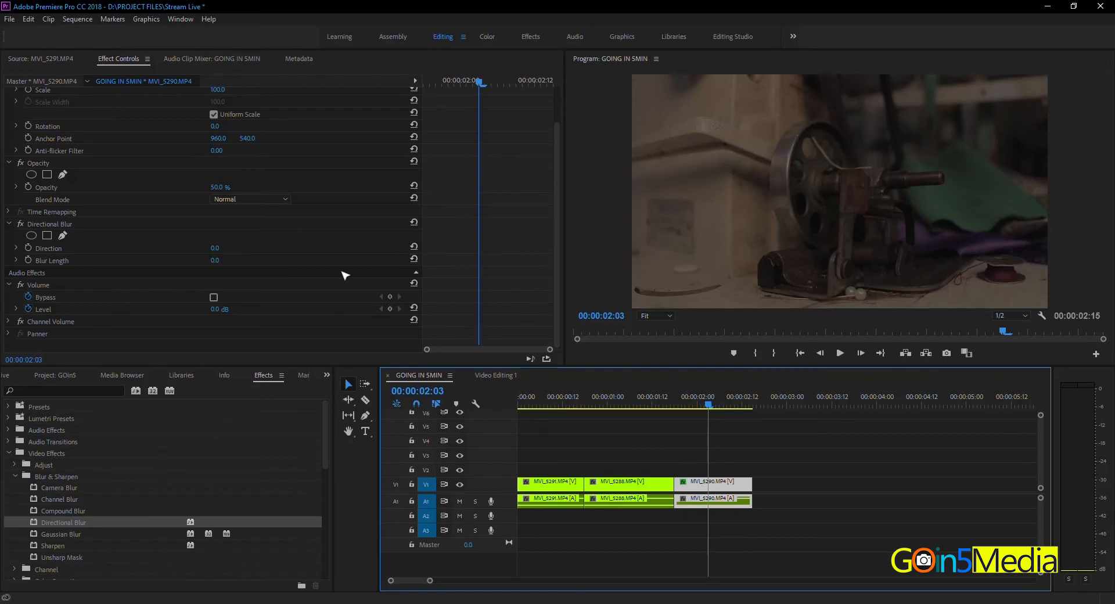
pyautogui.scroll(2, 351, 267)
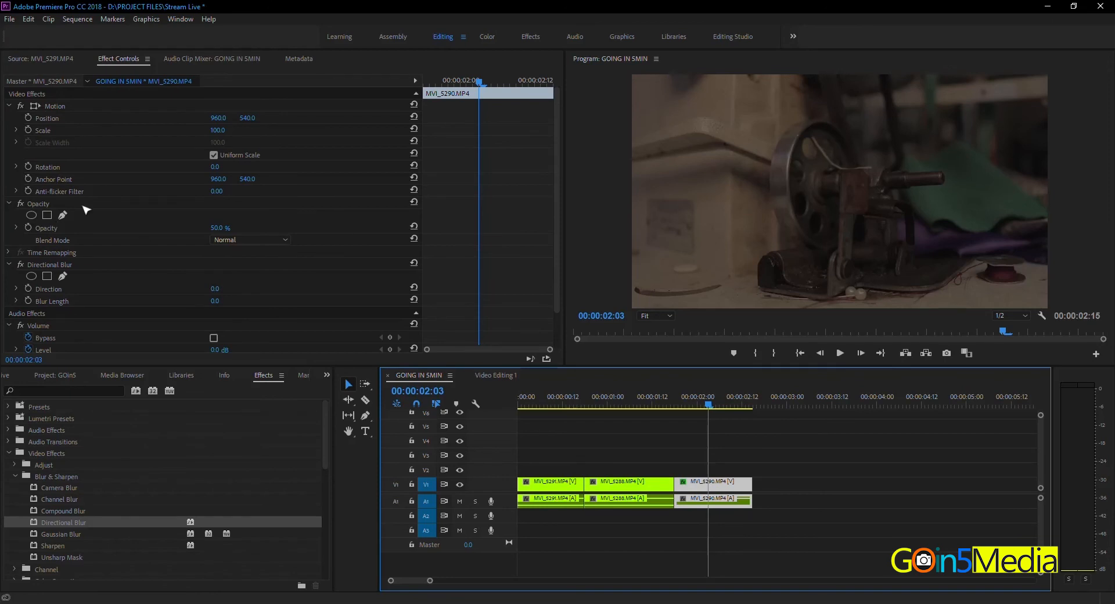
pyautogui.scroll(-1, 87, 211)
pyautogui.click(52, 228)
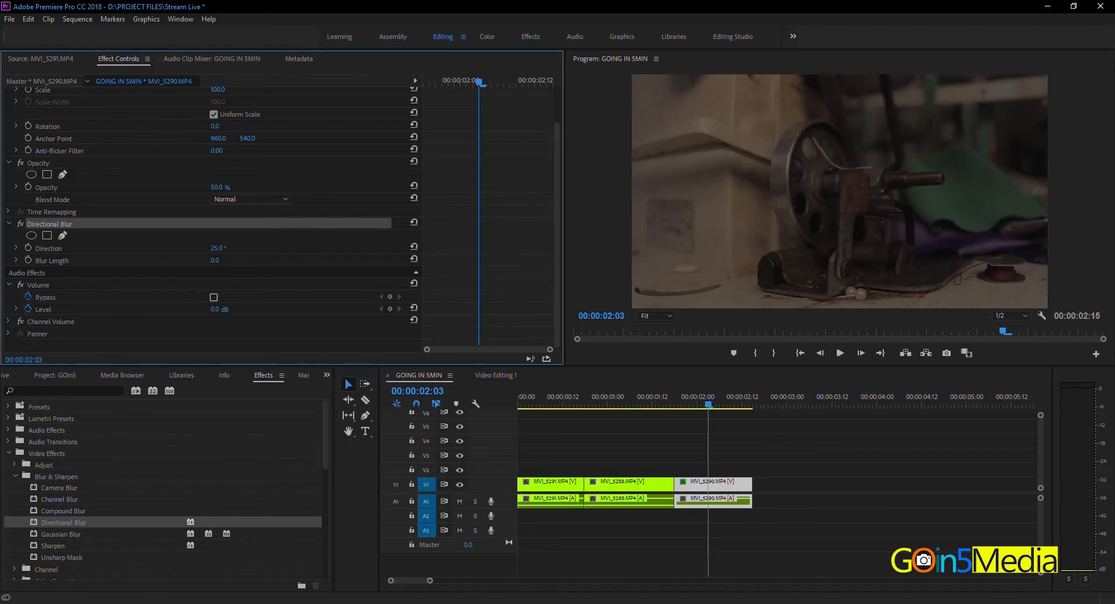
pyautogui.moveTo(224, 248)
pyautogui.mouseDown()
pyautogui.moveTo(221, 262)
pyautogui.moveTo(246, 261)
pyautogui.moveTo(225, 263)
pyautogui.mouseUp()
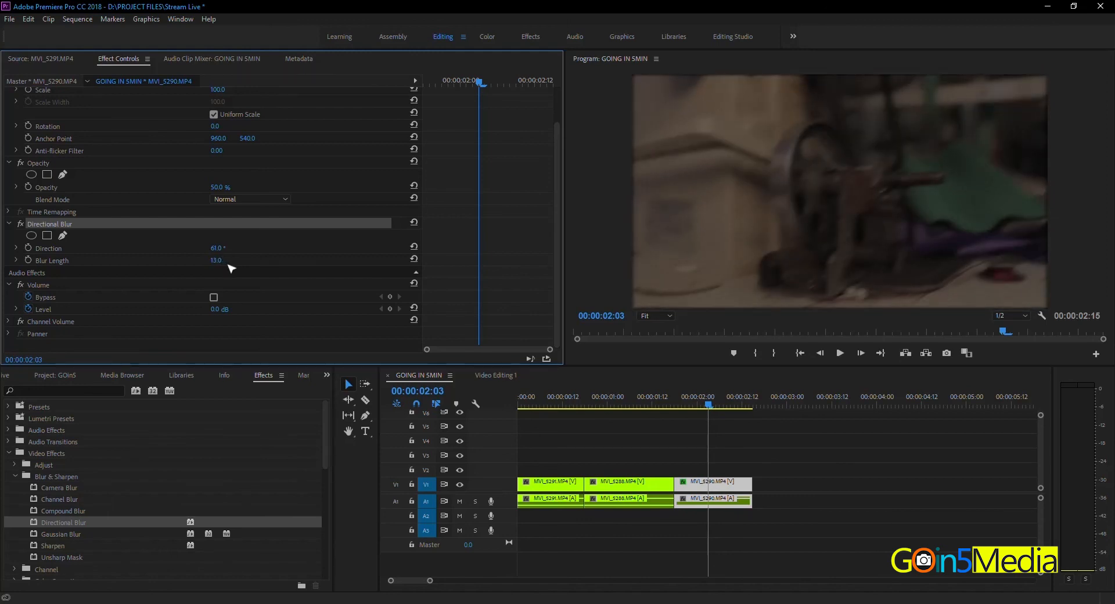
# Delete the Directional Blur effect from the third clip and collapse the Video Effects folder.
pyautogui.press('Delete')
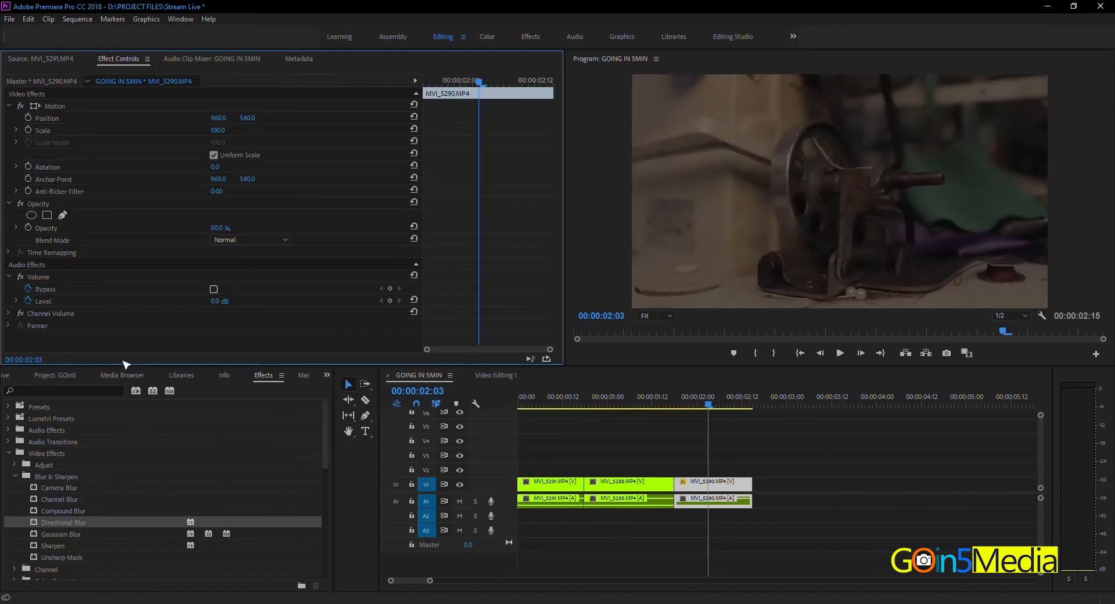
pyautogui.scroll(-4, 155, 453)
pyautogui.scroll(3, 81, 459)
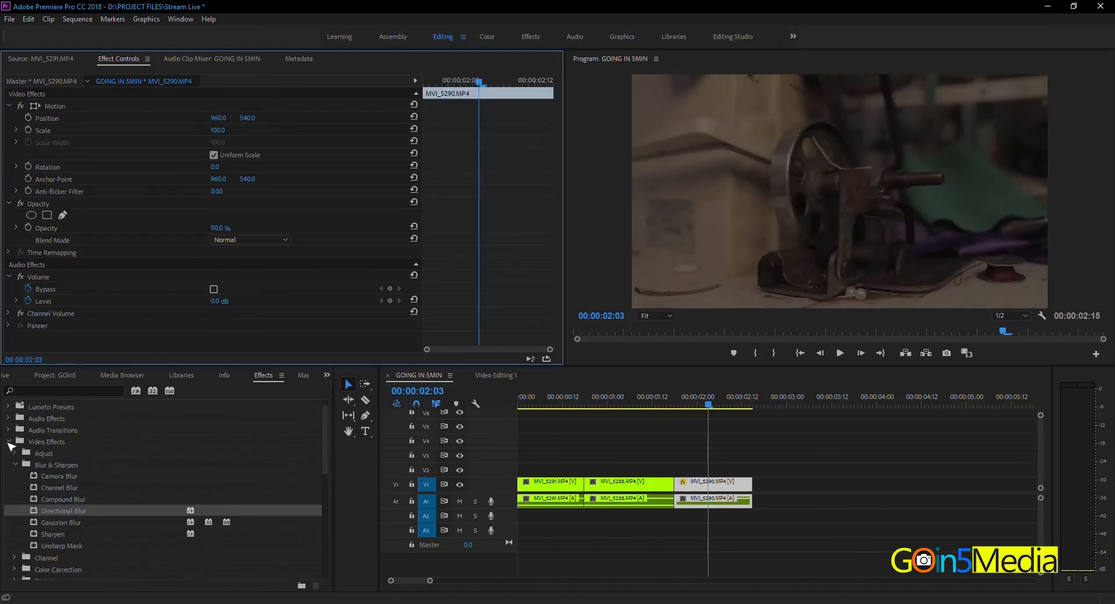
pyautogui.click(8, 442)
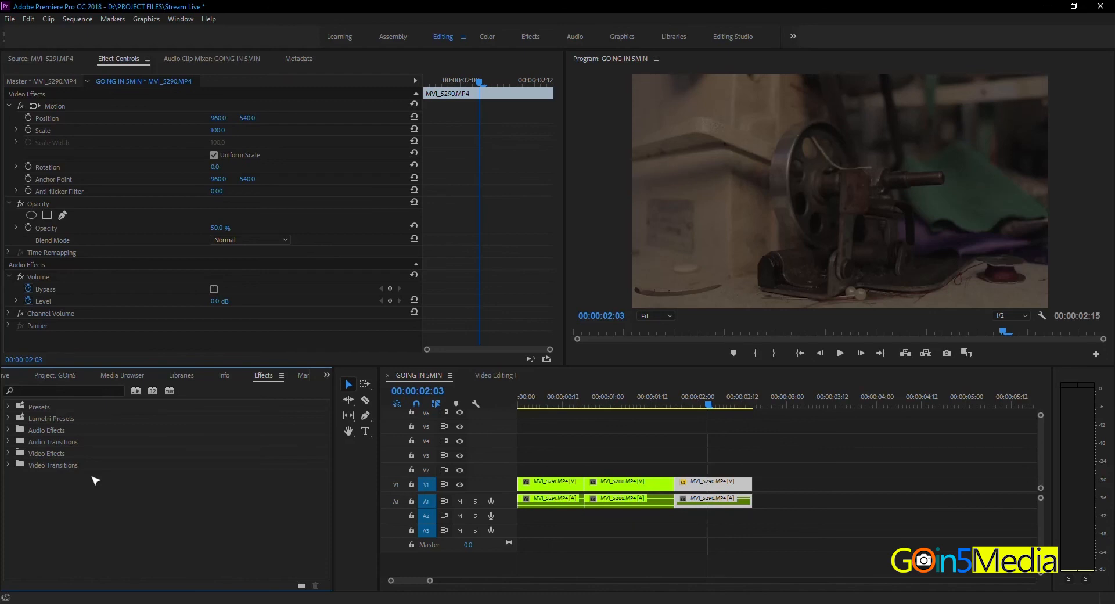
# Apply the Cube Spin transition from the 3D Motion video transitions between the second and third clips on V1.
pyautogui.click(10, 464)
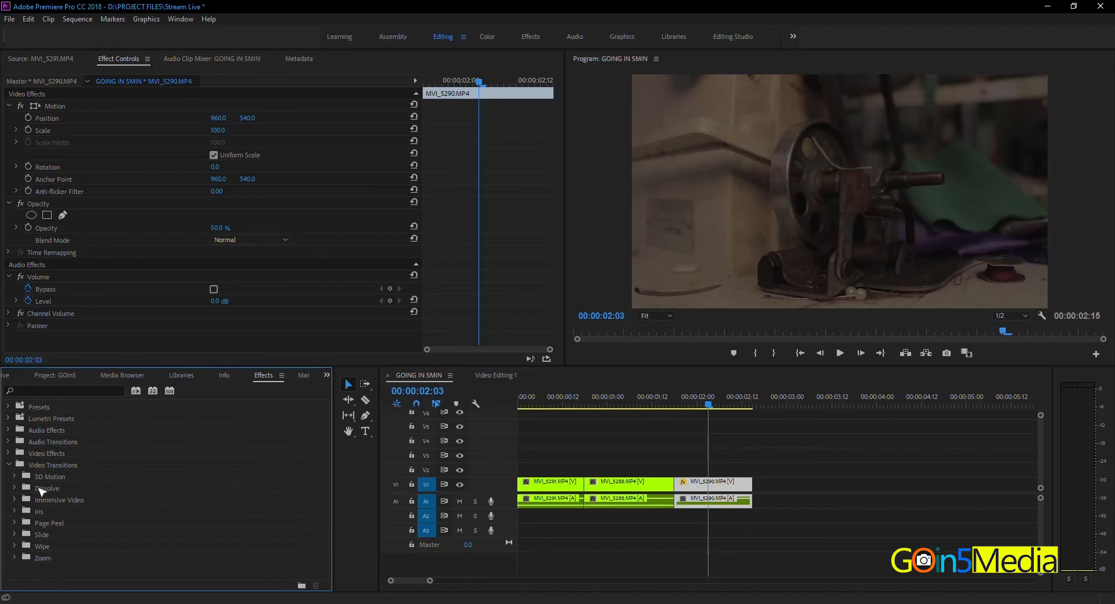
pyautogui.click(42, 480)
pyautogui.click(17, 476)
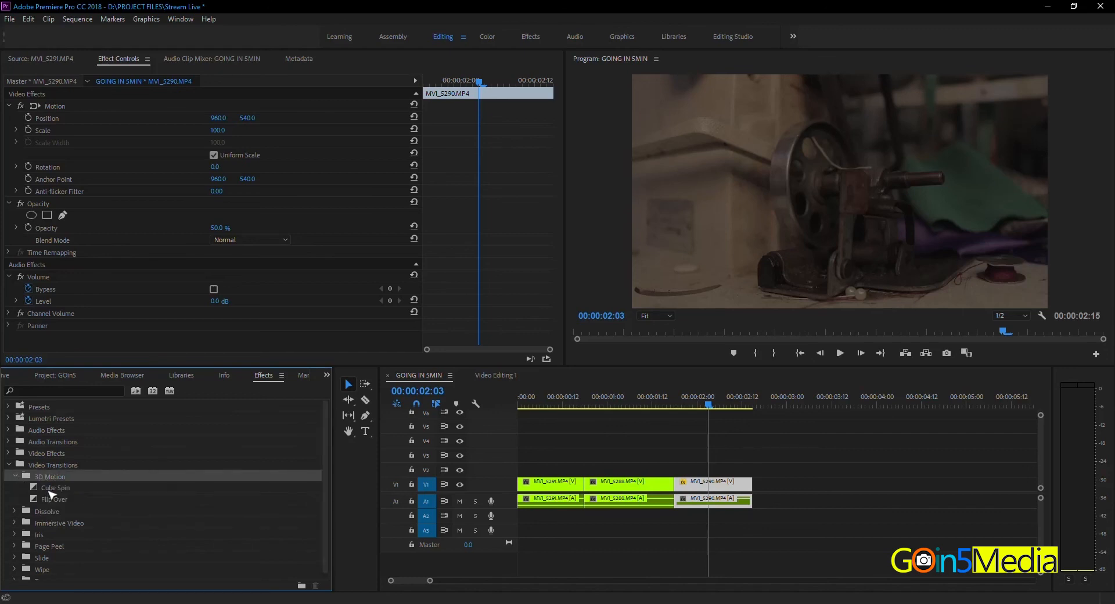
pyautogui.click(50, 488)
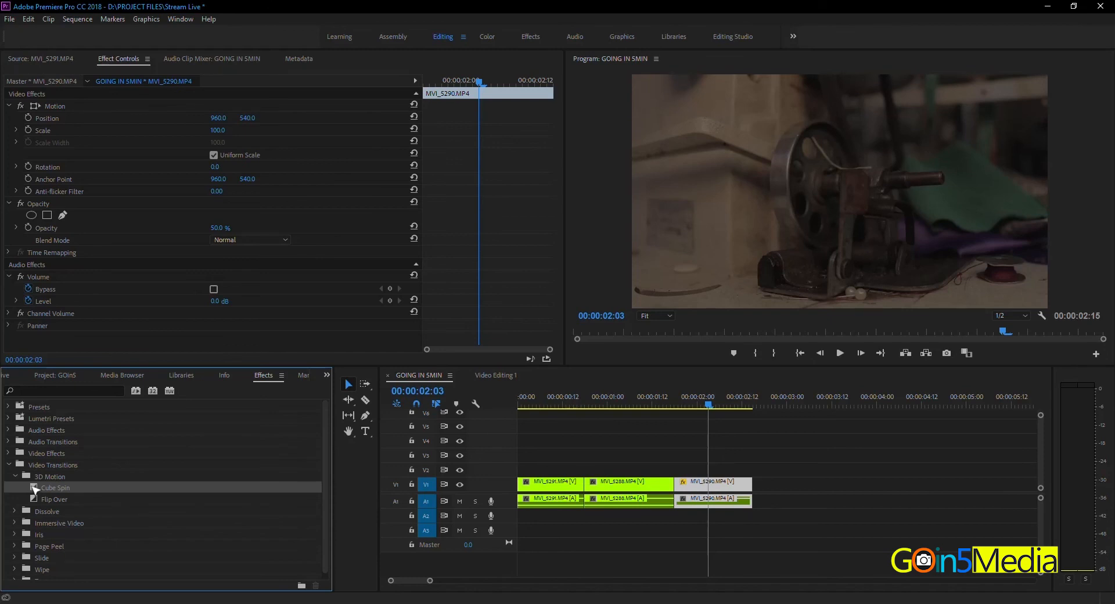
pyautogui.moveTo(38, 490); pyautogui.dragTo(679, 487)
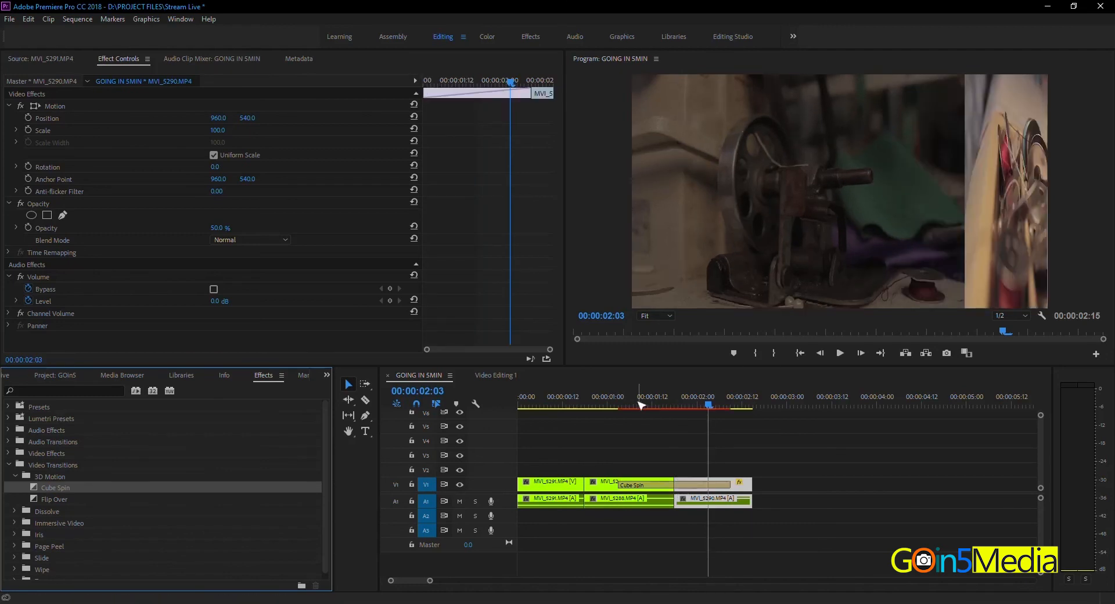
# Scrub through the Cube Spin transition and delete it from the cut between the second and third clips.
pyautogui.moveTo(633, 407); pyautogui.dragTo(733, 421)
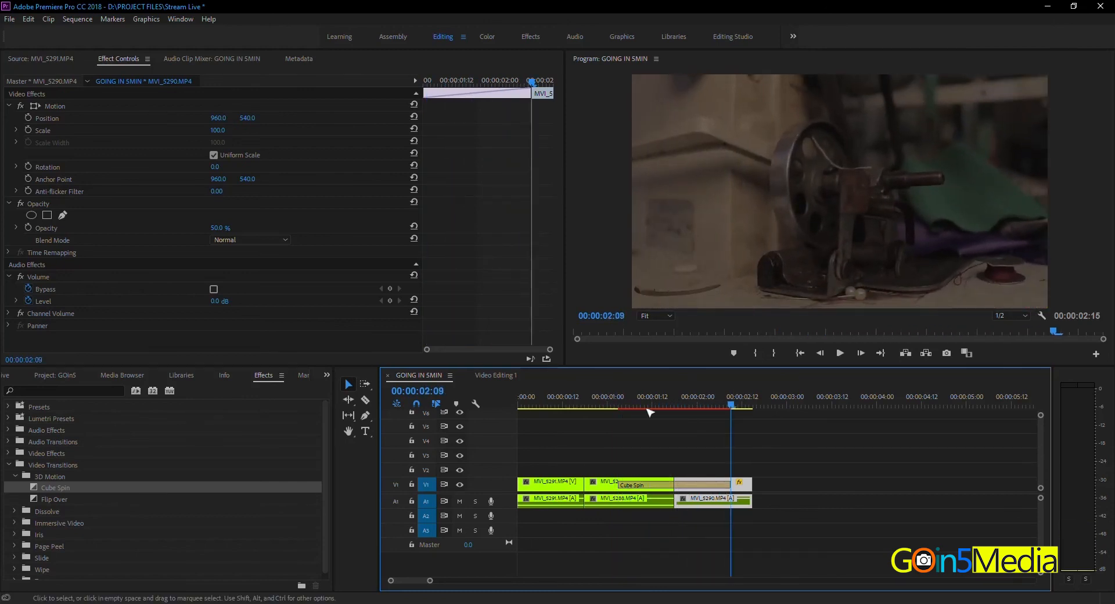
pyautogui.click(611, 407)
pyautogui.click(643, 486)
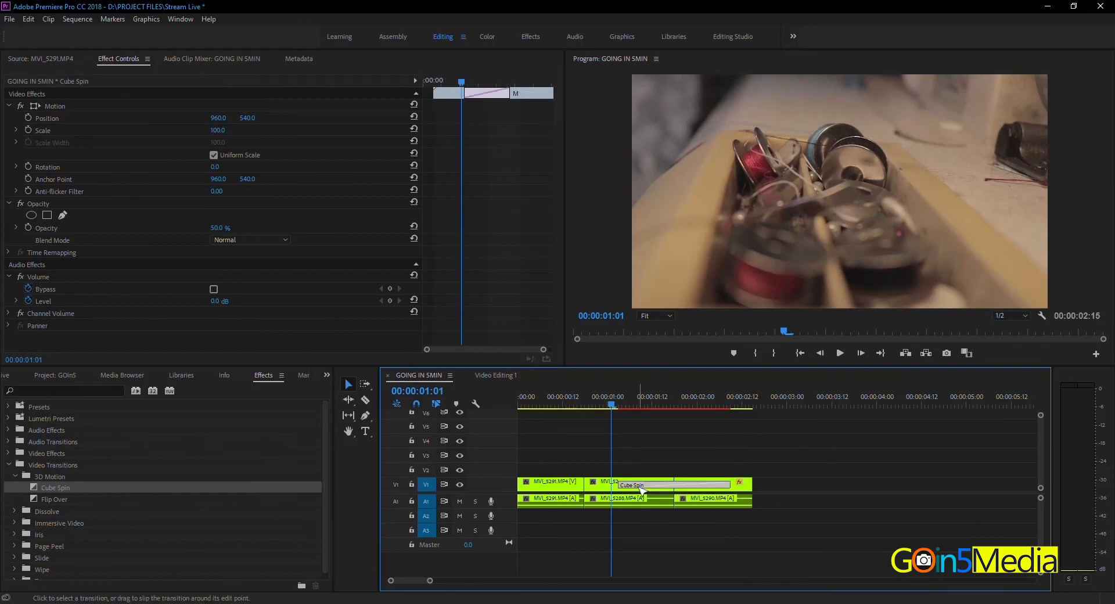
pyautogui.press('Delete')
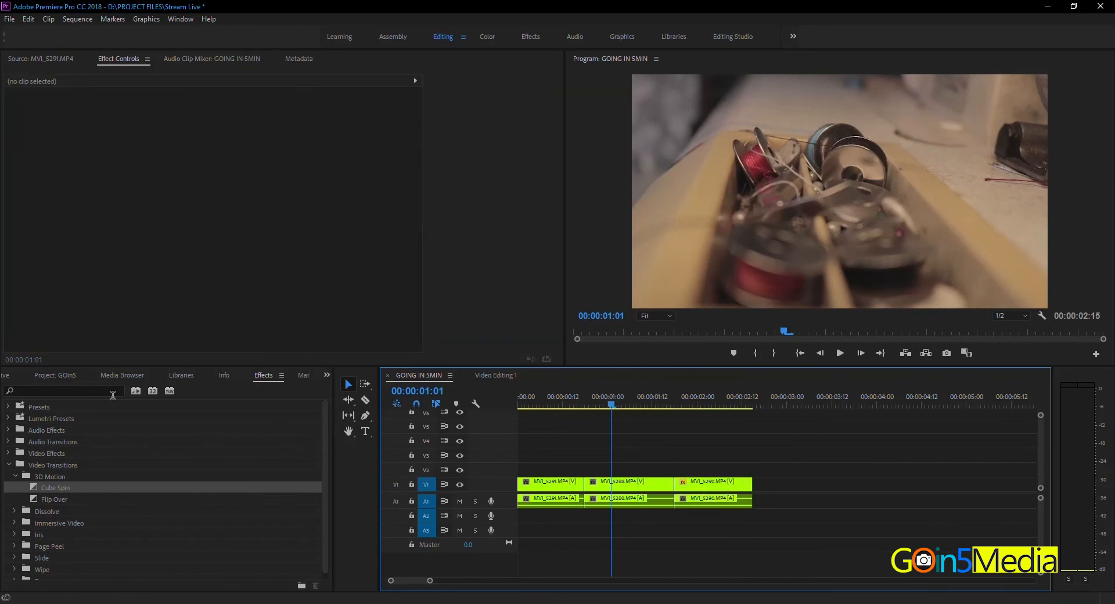
# Reapply the Cube Spin transition at the cut between the second and third clips and play it back.
pyautogui.click(50, 490)
pyautogui.moveTo(49, 491); pyautogui.dragTo(672, 491)
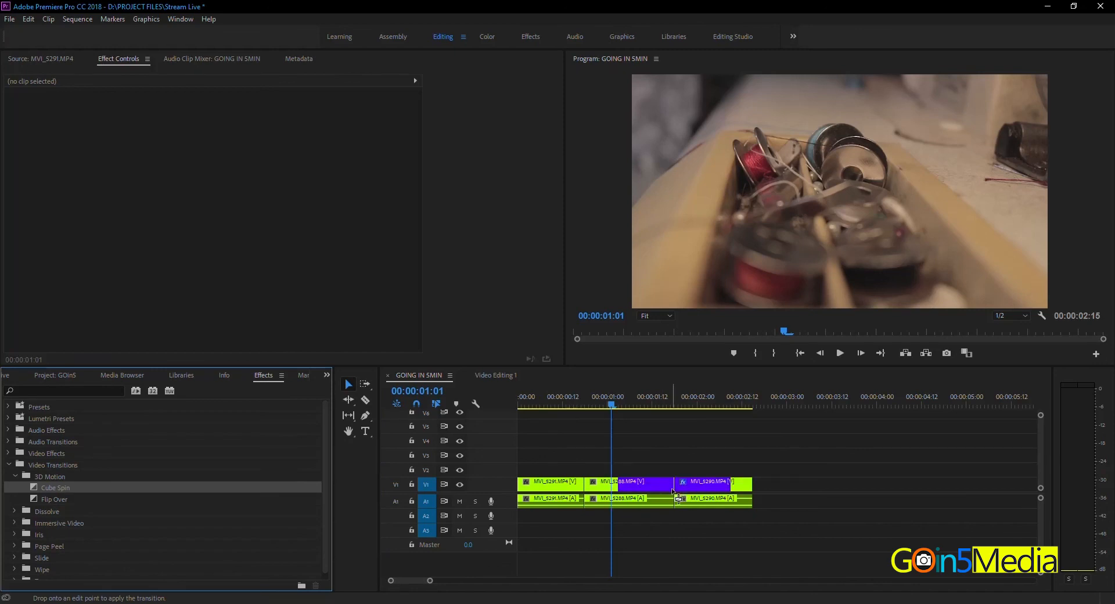
pyautogui.moveTo(673, 491); pyautogui.dragTo(673, 491)
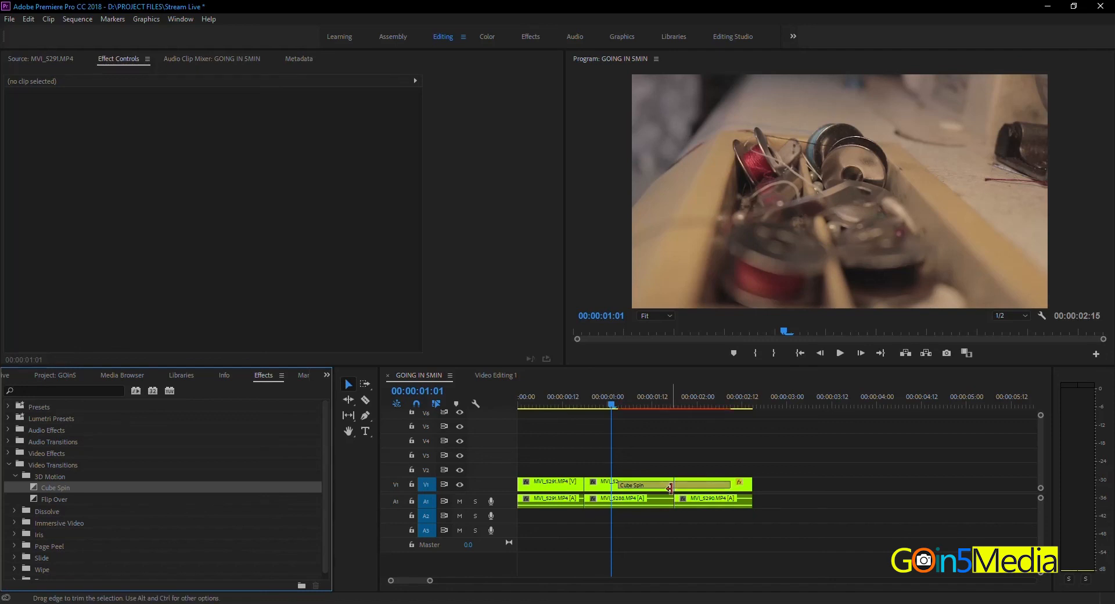
pyautogui.click(619, 407)
pyautogui.press('space')
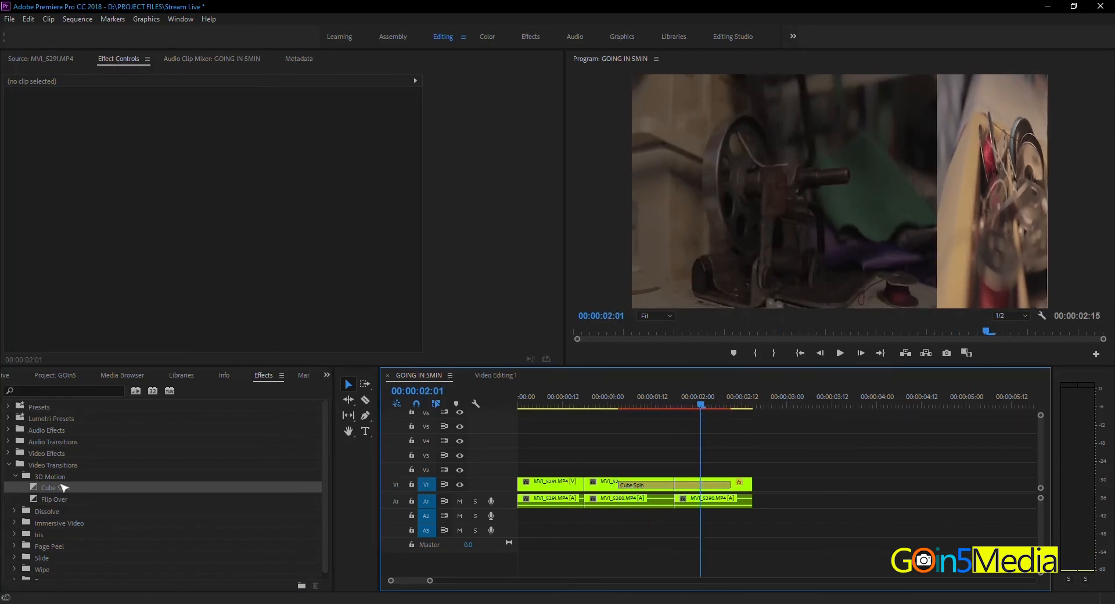
# Replace the Cube Spin transition between the second and third clips with the Flip Over transition.
pyautogui.moveTo(53, 501); pyautogui.dragTo(653, 485)
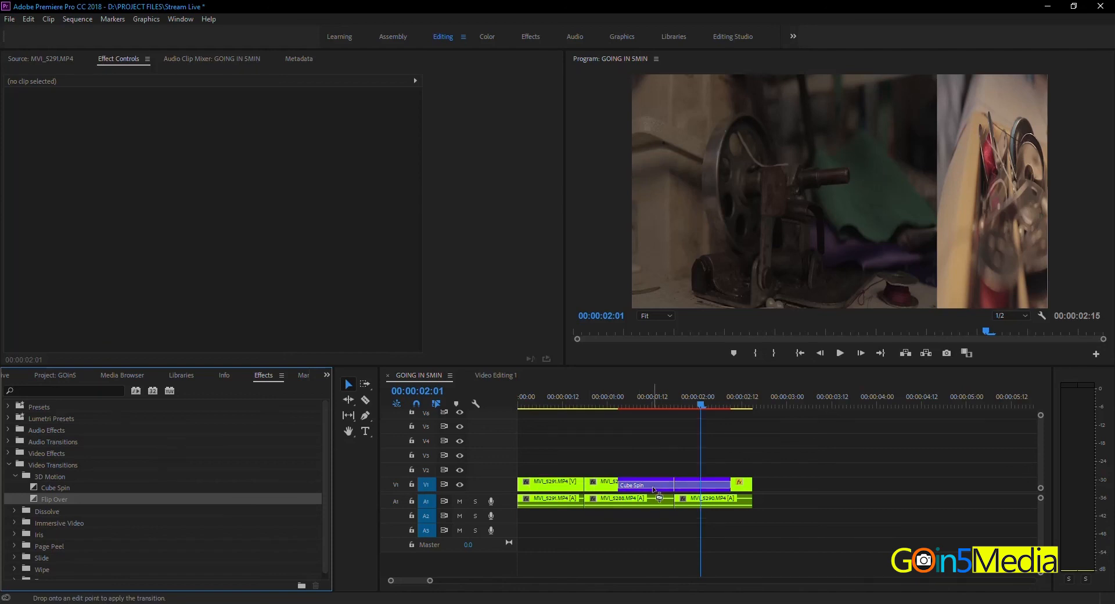
pyautogui.moveTo(653, 489); pyautogui.dragTo(654, 489)
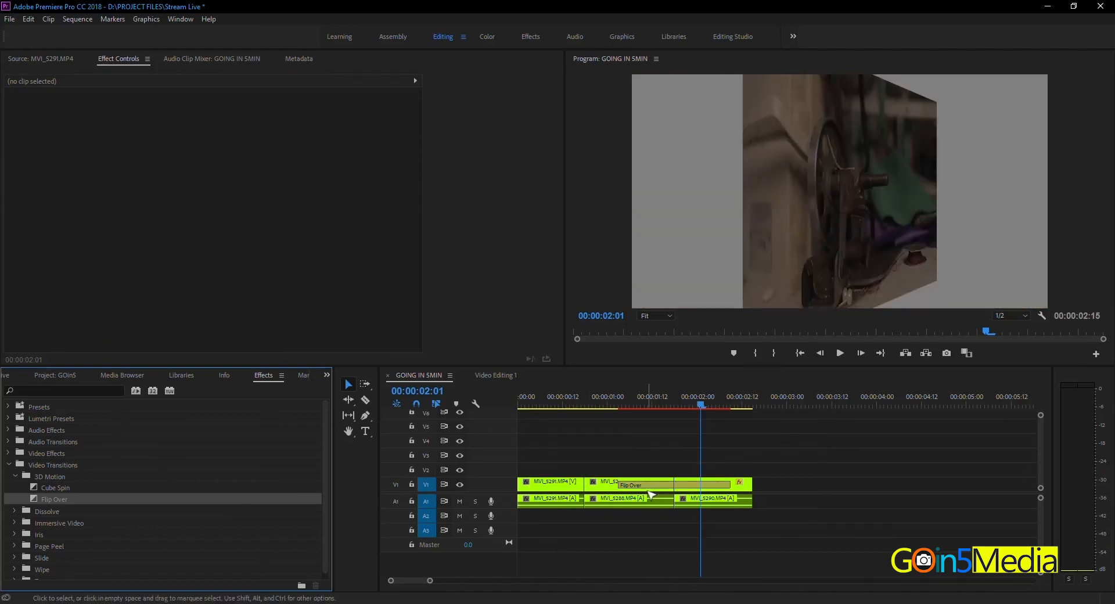
# Apply the Dip to Black transition from the Dissolve video transitions to the start of the first clip on V1.
pyautogui.moveTo(691, 399); pyautogui.dragTo(615, 424)
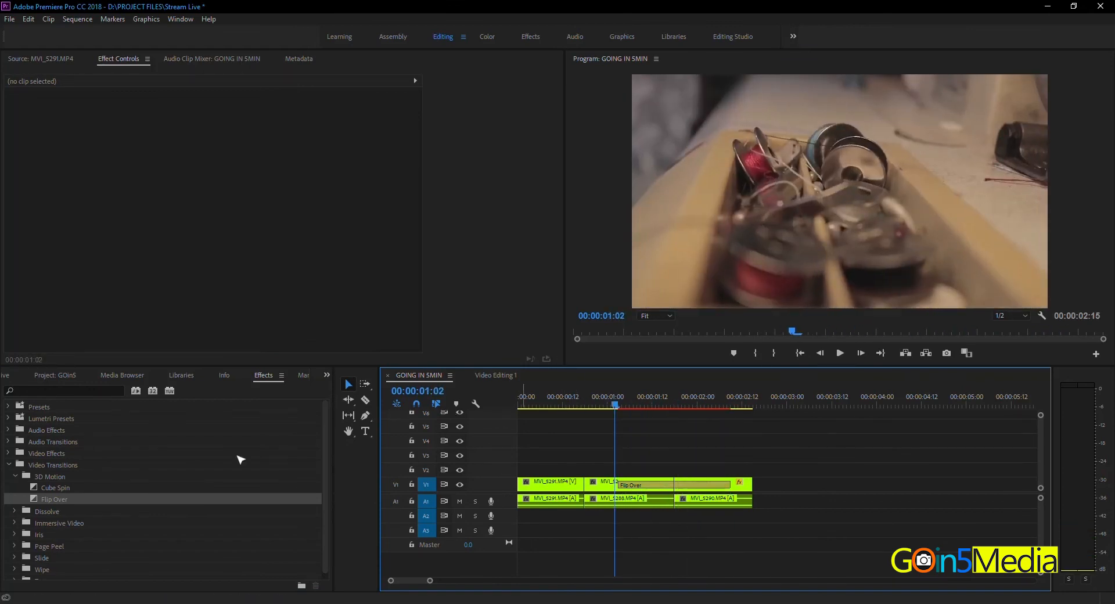
pyautogui.click(14, 476)
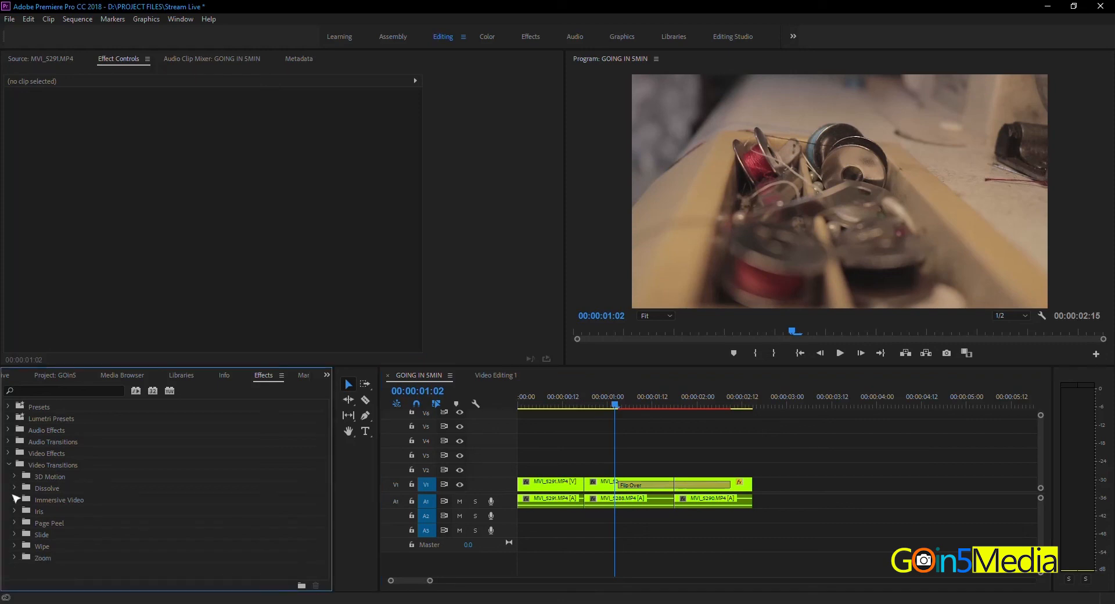
pyautogui.click(14, 488)
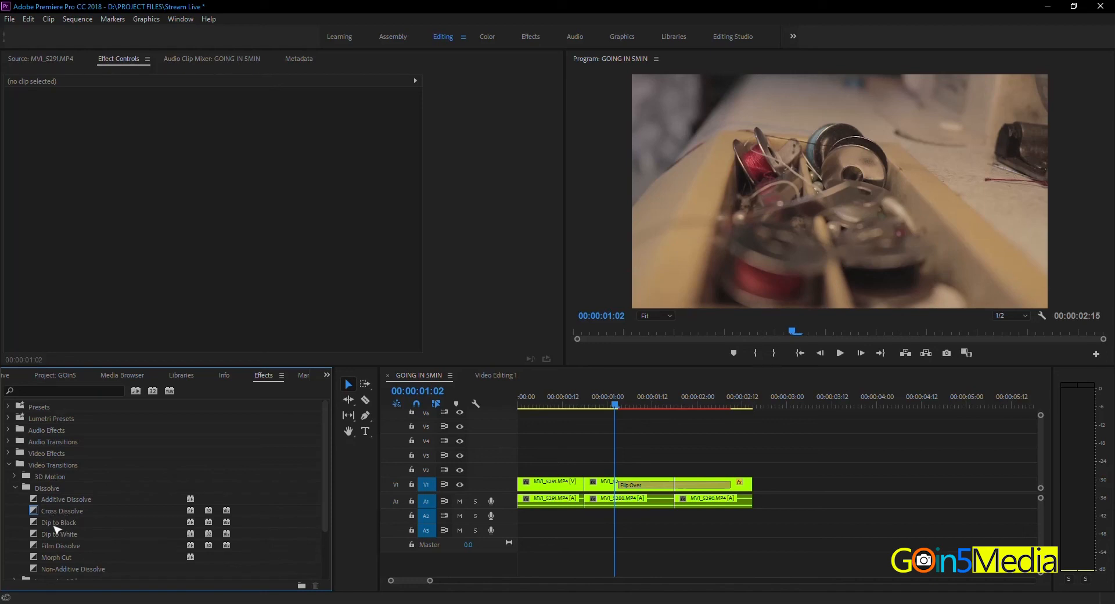
pyautogui.click(54, 525)
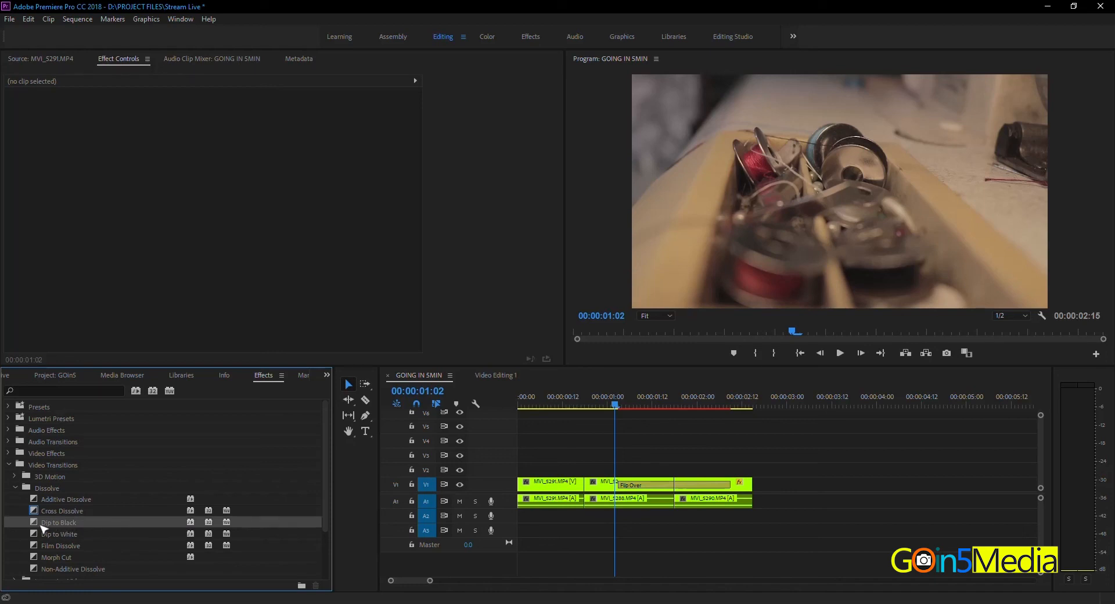
pyautogui.moveTo(52, 524); pyautogui.dragTo(526, 486)
pyautogui.moveTo(80, 525); pyautogui.dragTo(560, 479)
# Play and scrub through the Dip to Black transition, and delete it from the start of the first clip.
pyautogui.moveTo(564, 400); pyautogui.dragTo(453, 420)
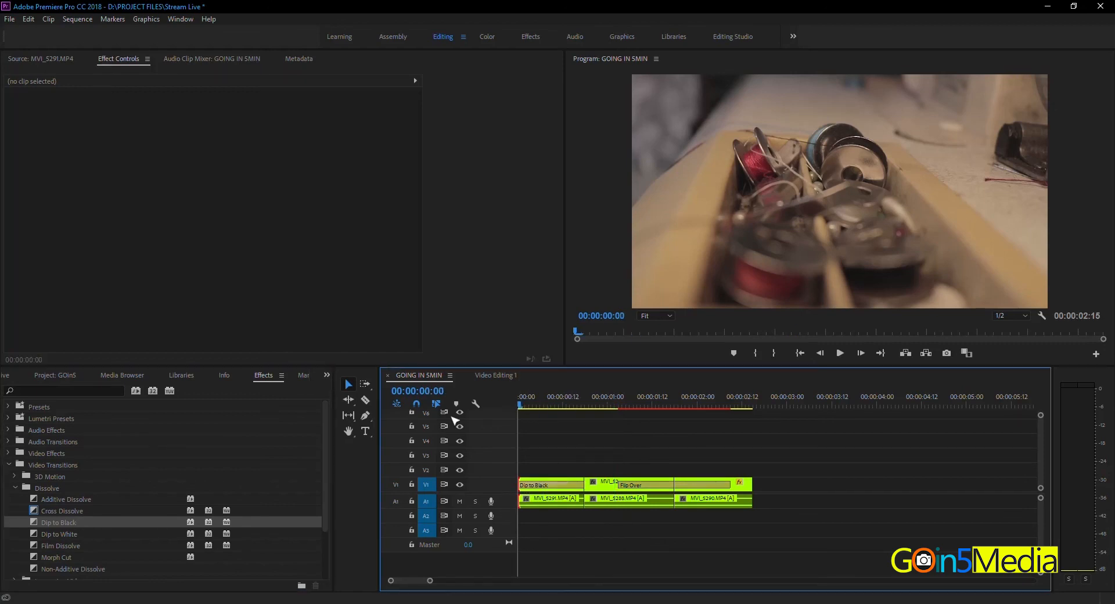
pyautogui.press('space')
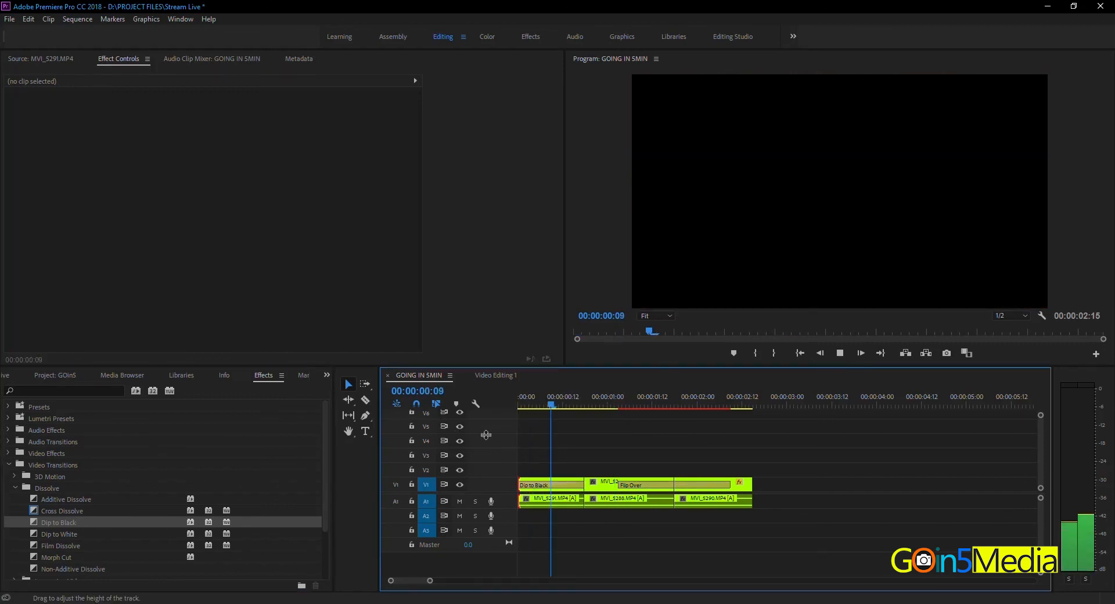
pyautogui.moveTo(541, 406); pyautogui.dragTo(577, 405)
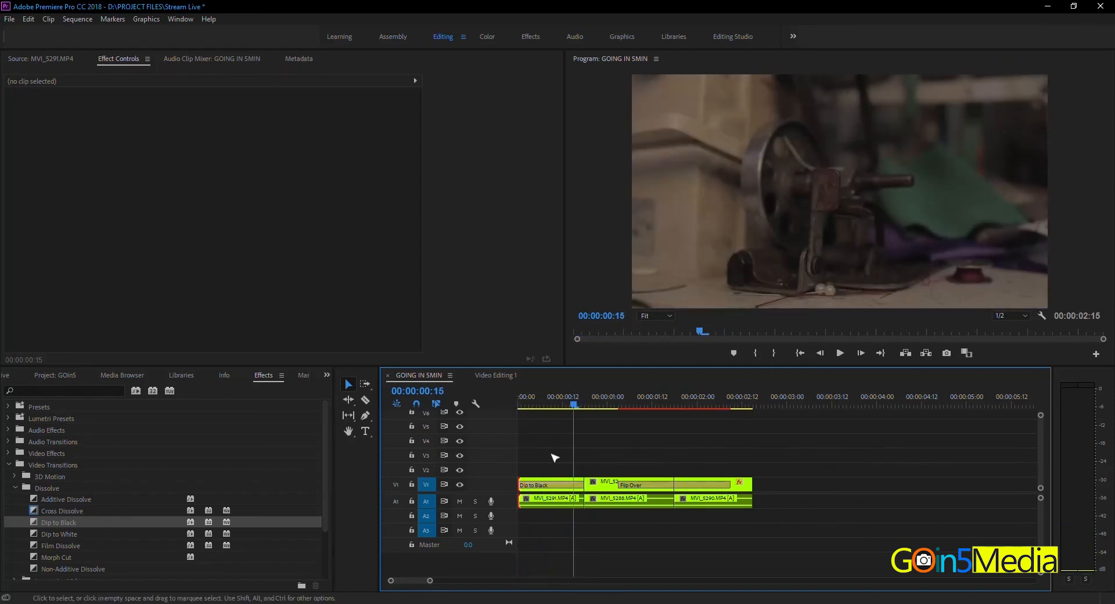
pyautogui.click(537, 487)
pyautogui.press('Delete')
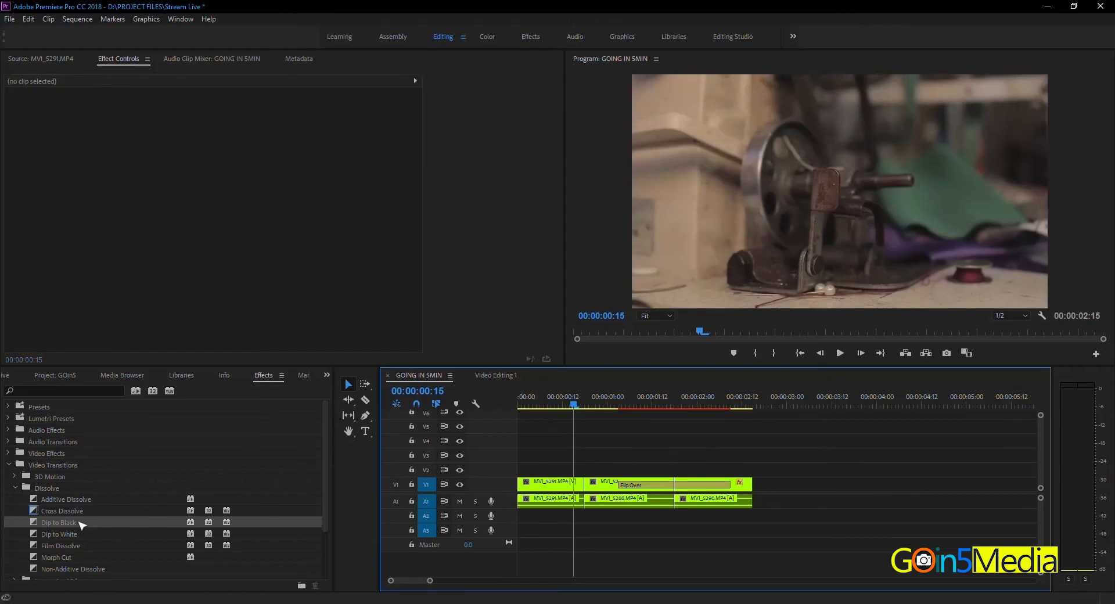
# Apply the Dip to White transition to the start of the first clip on V1 and collapse the Video Transitions folder.
pyautogui.moveTo(54, 535); pyautogui.dragTo(524, 487)
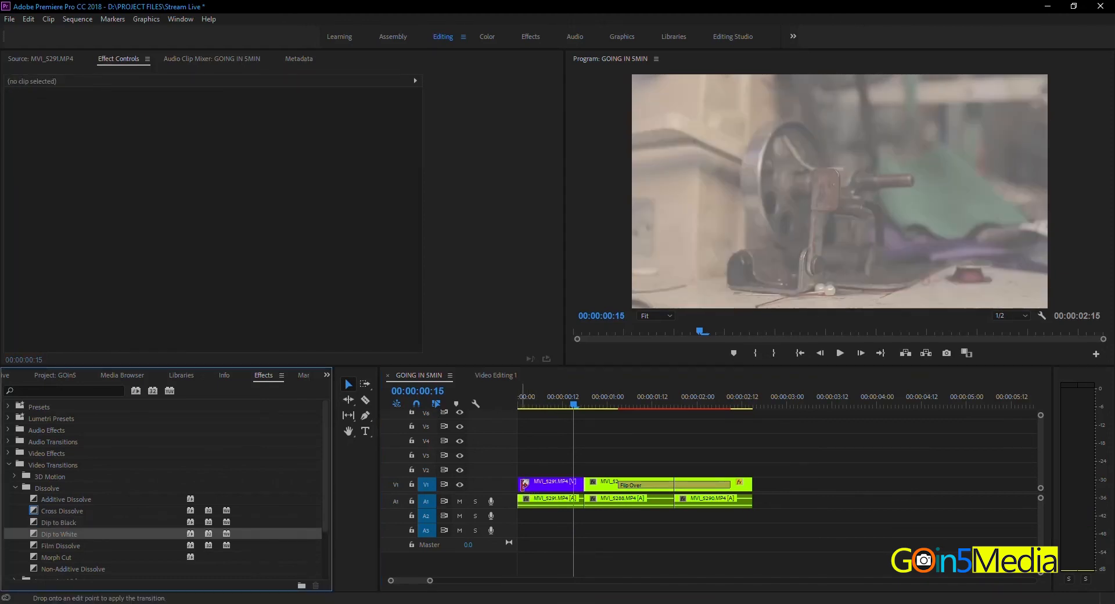
pyautogui.moveTo(570, 407)
pyautogui.mouseDown()
pyautogui.moveTo(506, 406)
pyautogui.moveTo(587, 406)
pyautogui.mouseUp()
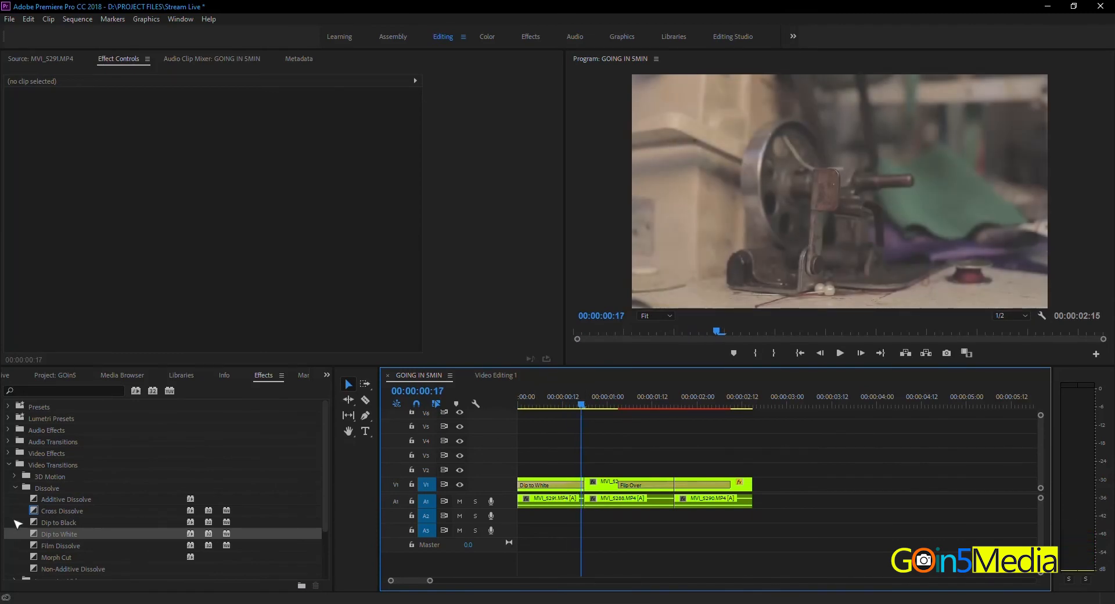
pyautogui.click(16, 487)
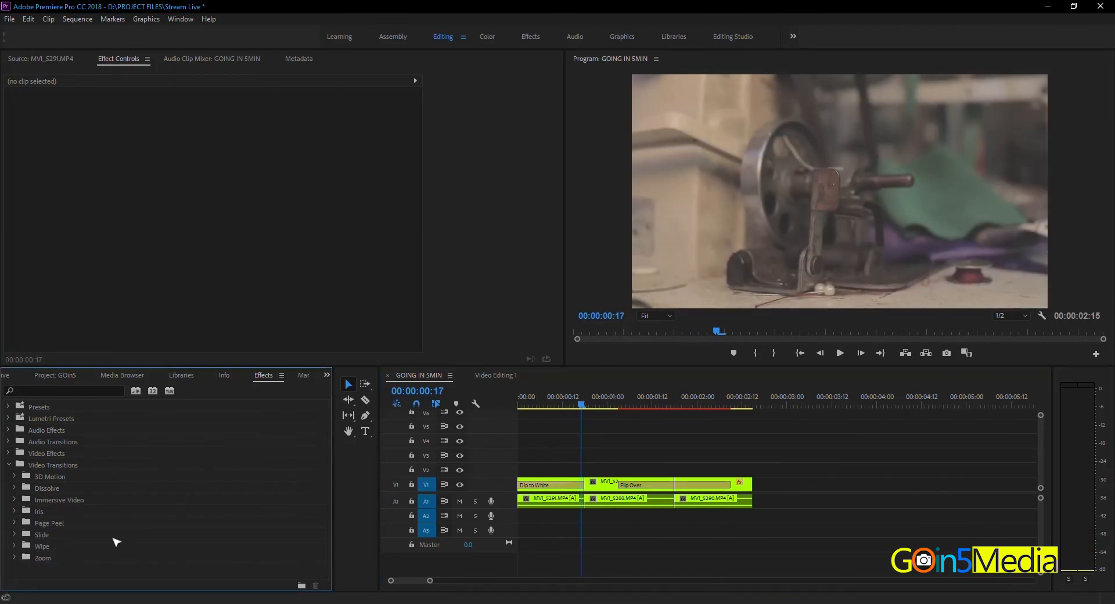
pyautogui.click(9, 464)
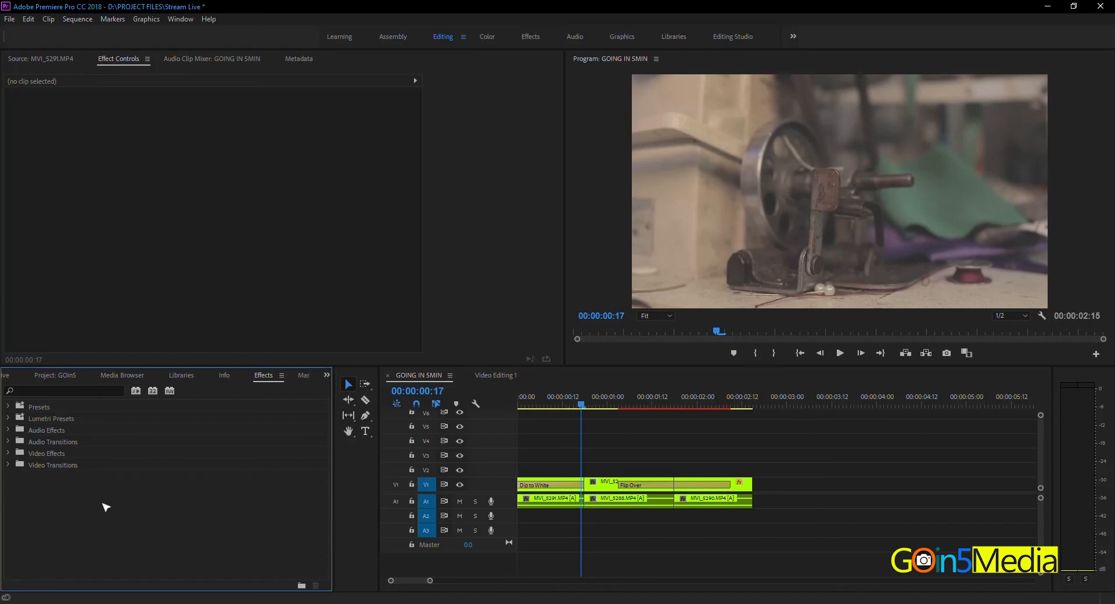